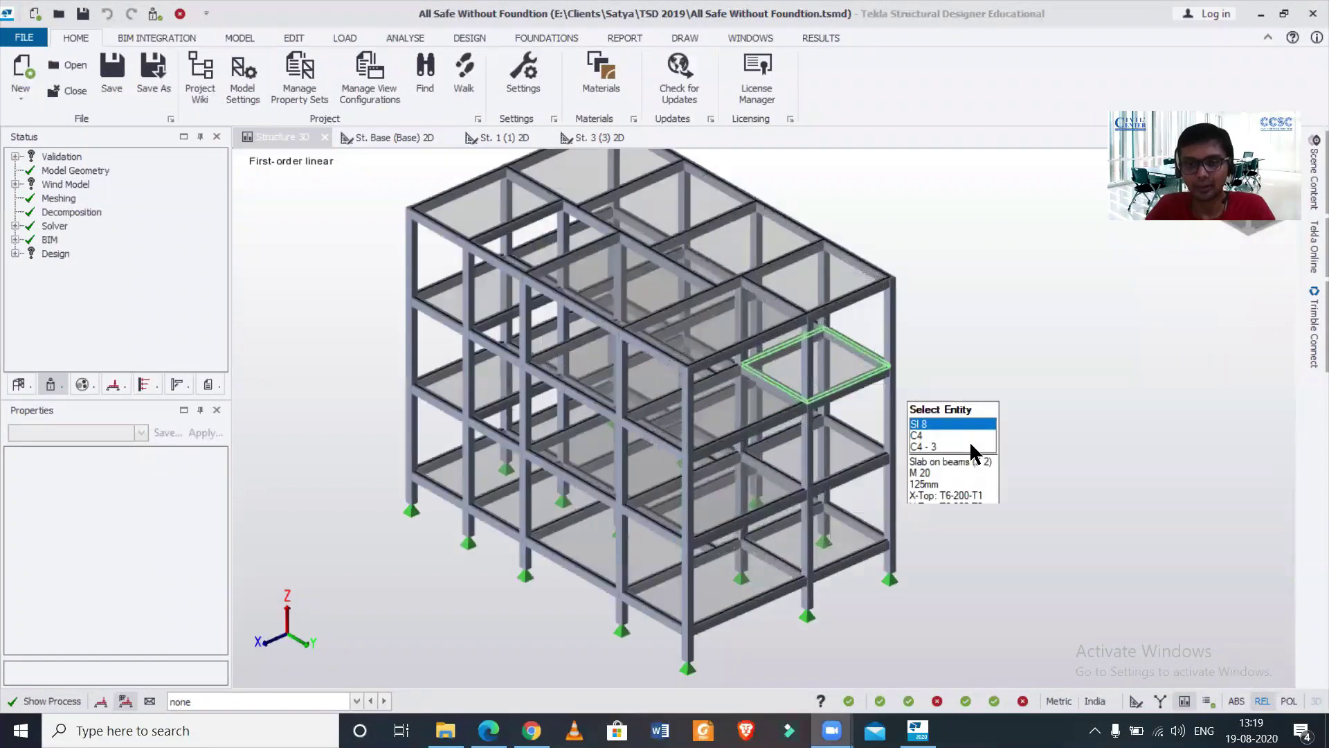
right_drag(967, 408, 1077, 432)
middle_drag(1083, 442, 992, 475)
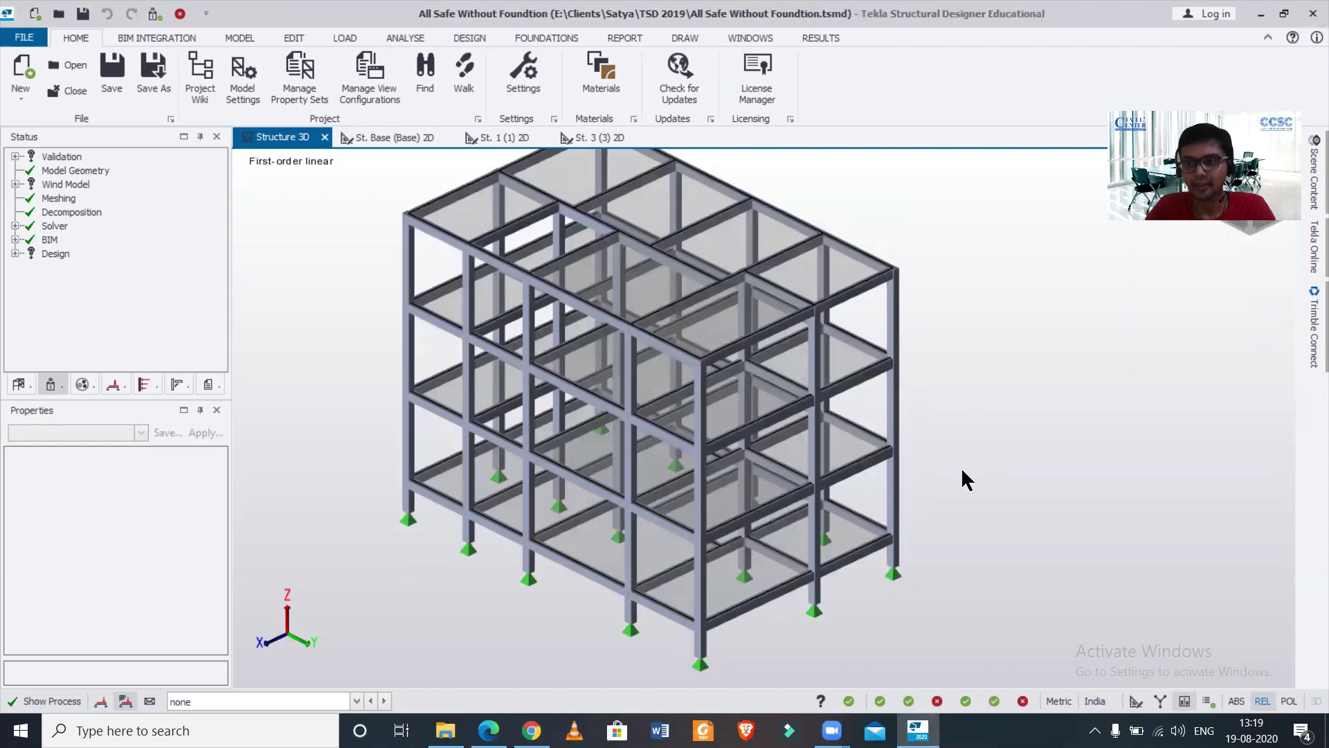
scroll(955, 464, down, 2)
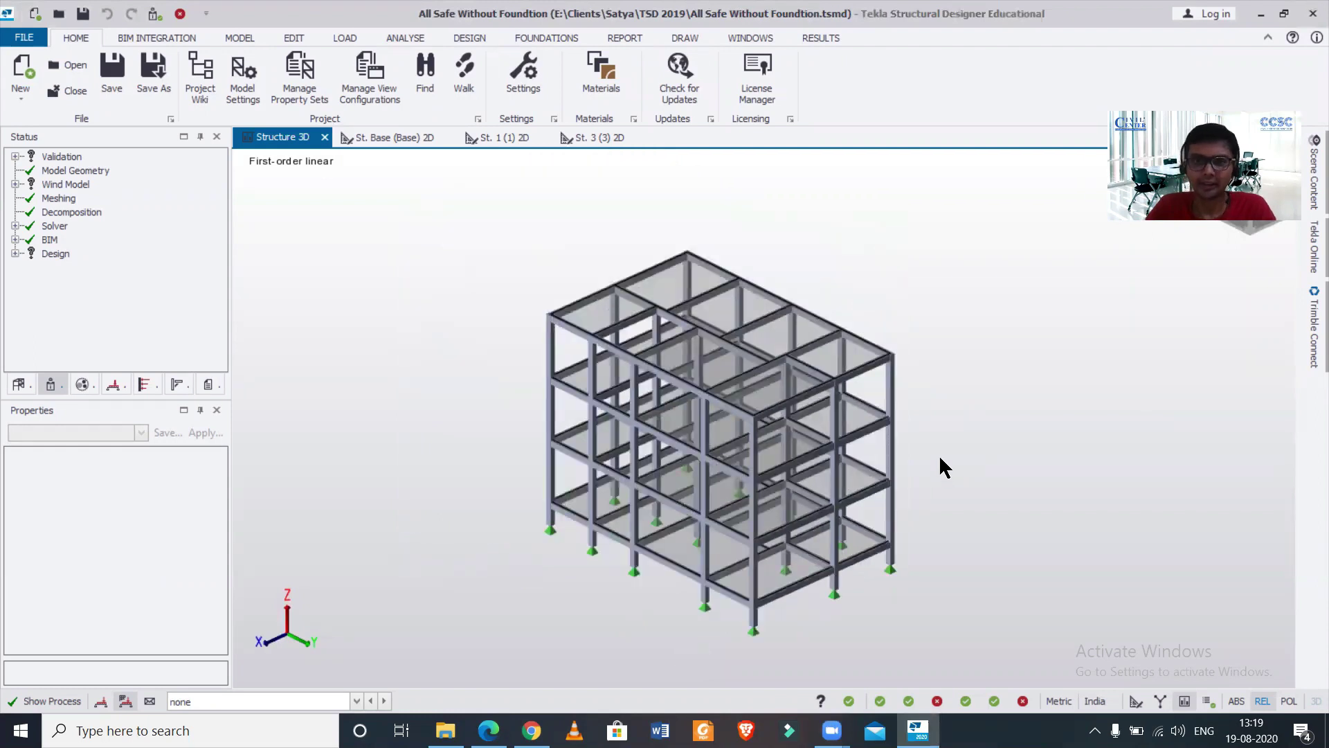
scroll(939, 454, up, 1)
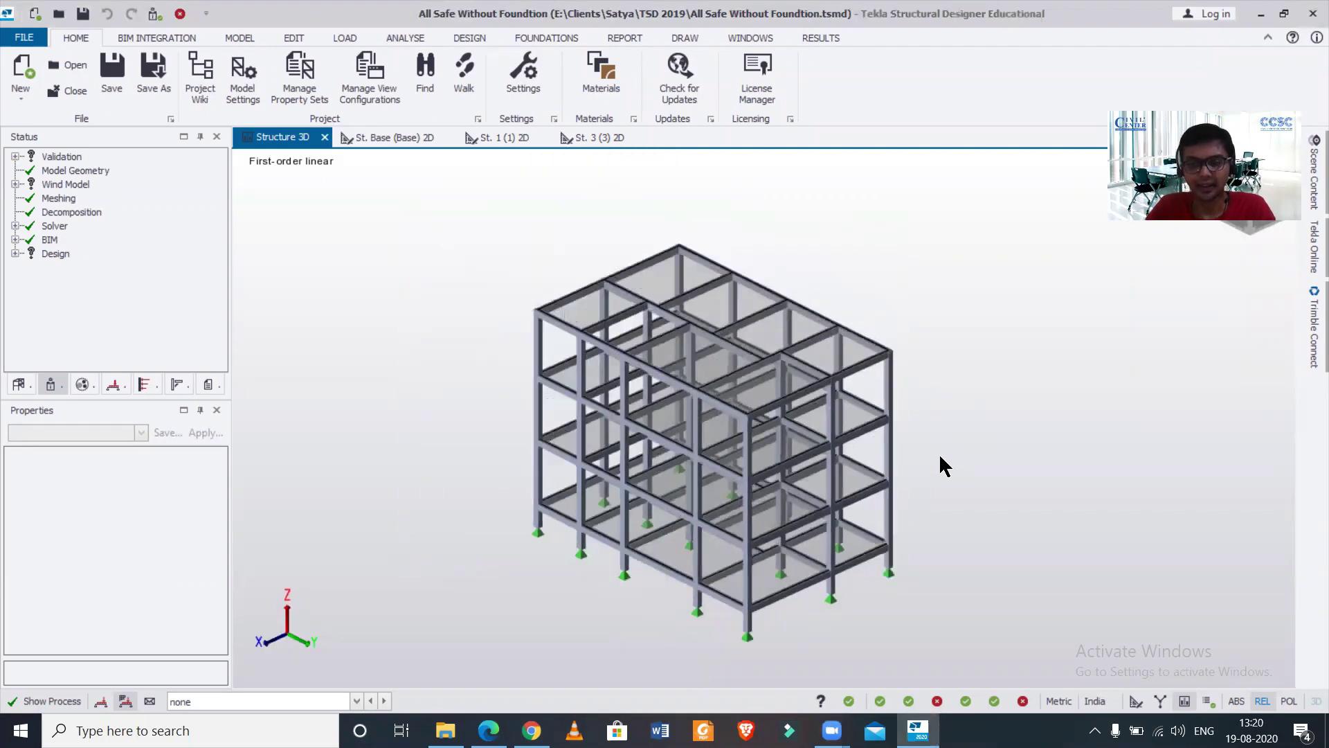
scroll(940, 457, up, 1)
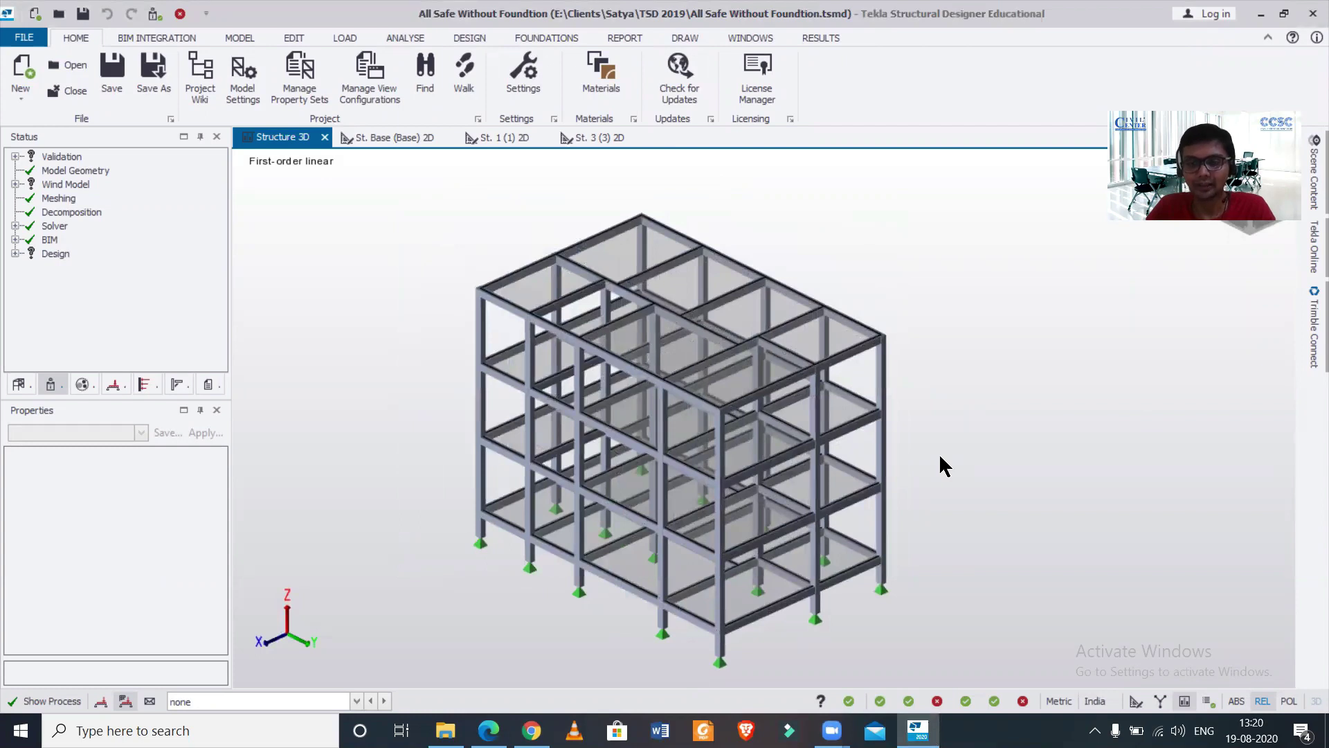
middle_drag(940, 455, 911, 420)
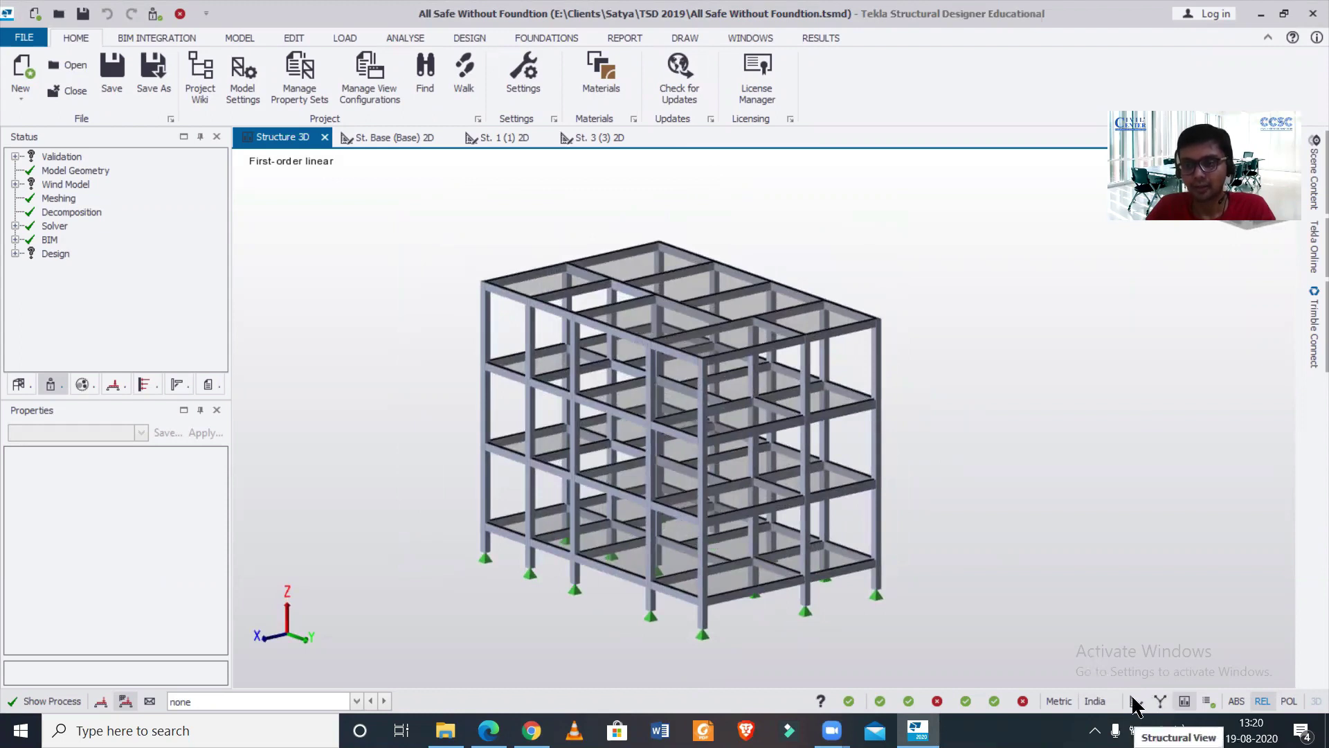
Show the 3D structure in Solver View and inspect the analytical model with its nodes and supports.
click(1163, 702)
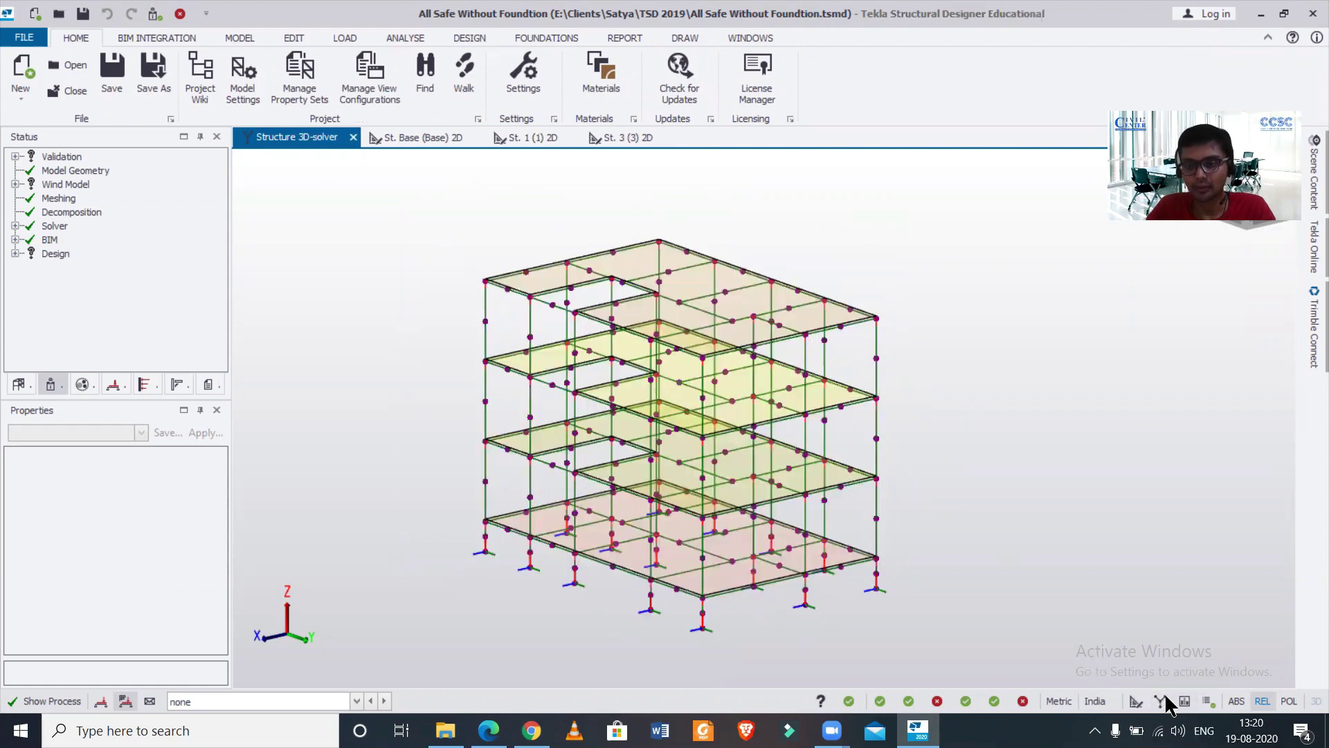
scroll(894, 552, down, 1)
scroll(803, 573, up, 2)
middle_drag(898, 595, 958, 597)
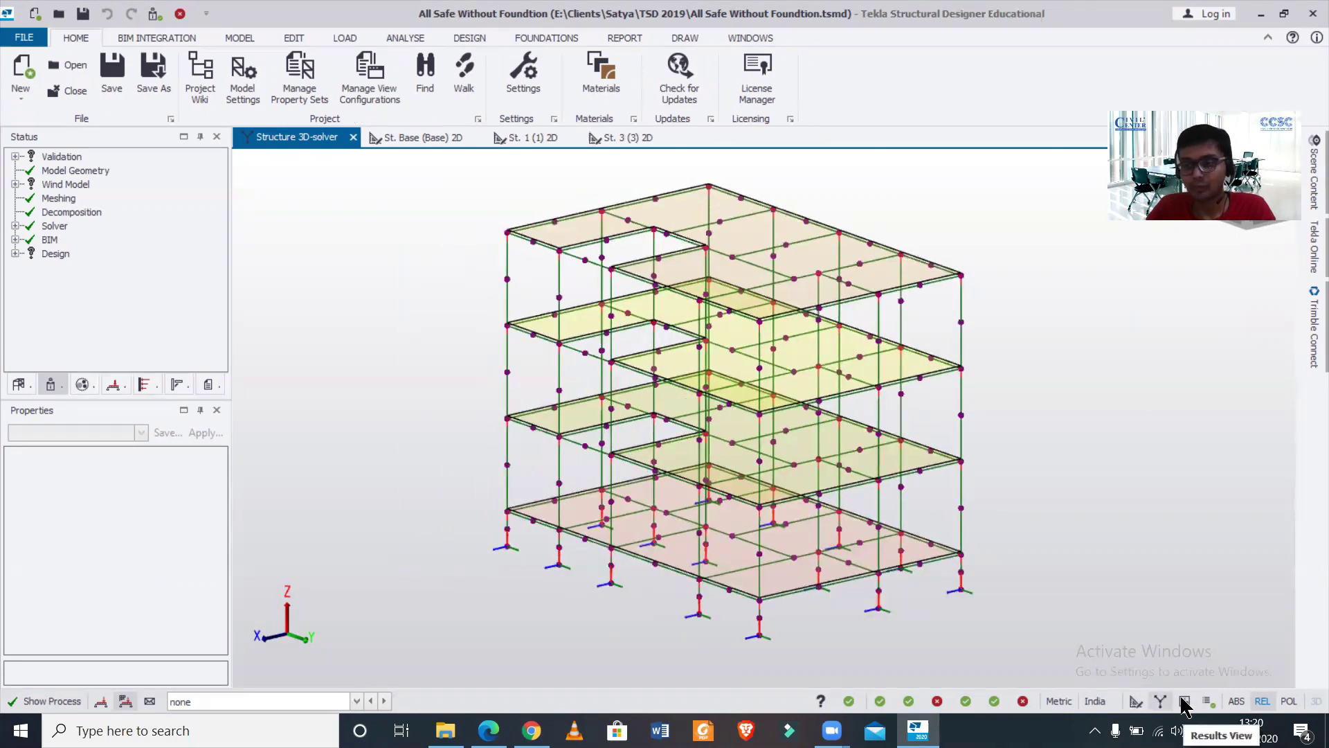
Switch the 3D structure to Results View and select the load combination 3 (Operating) LS2-1.5D+1.5L+1.5Lr.
click(1185, 703)
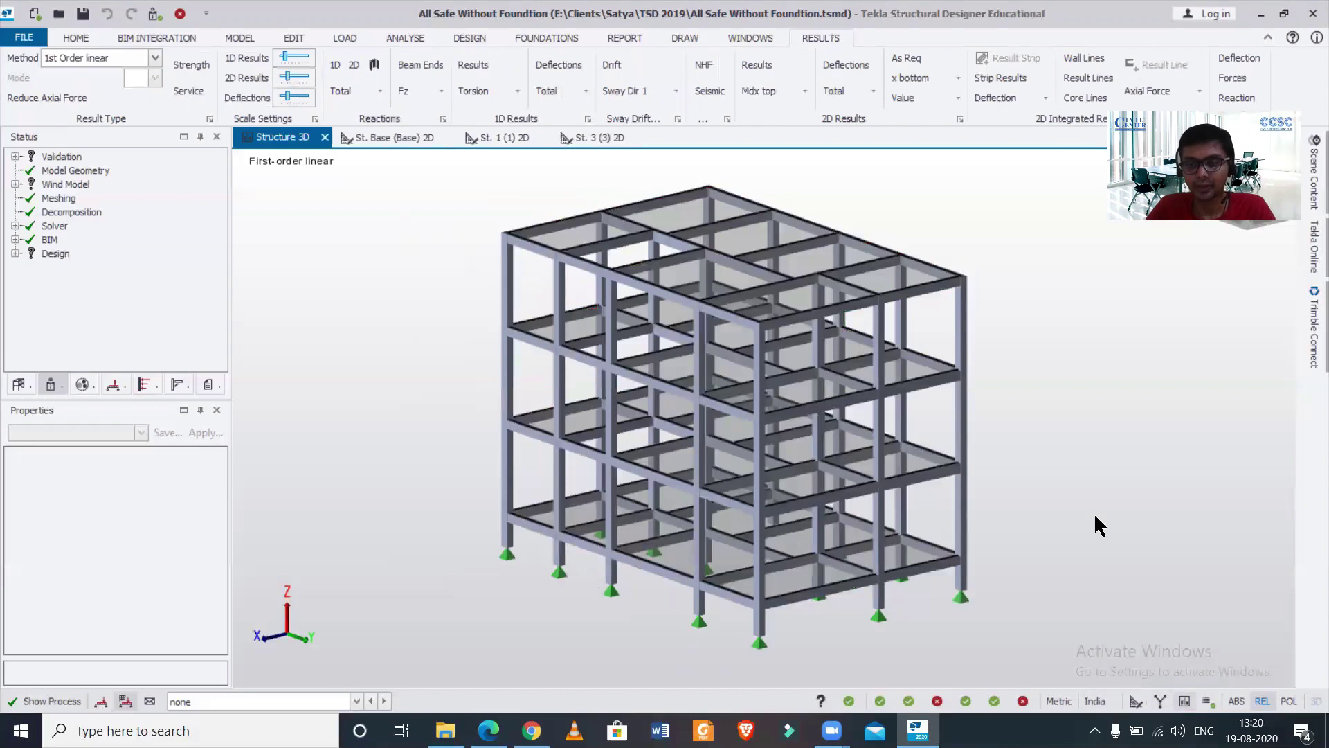
scroll(1092, 512, down, 2)
scroll(1091, 512, up, 3)
middle_drag(1034, 569, 1044, 553)
middle_drag(470, 568, 503, 558)
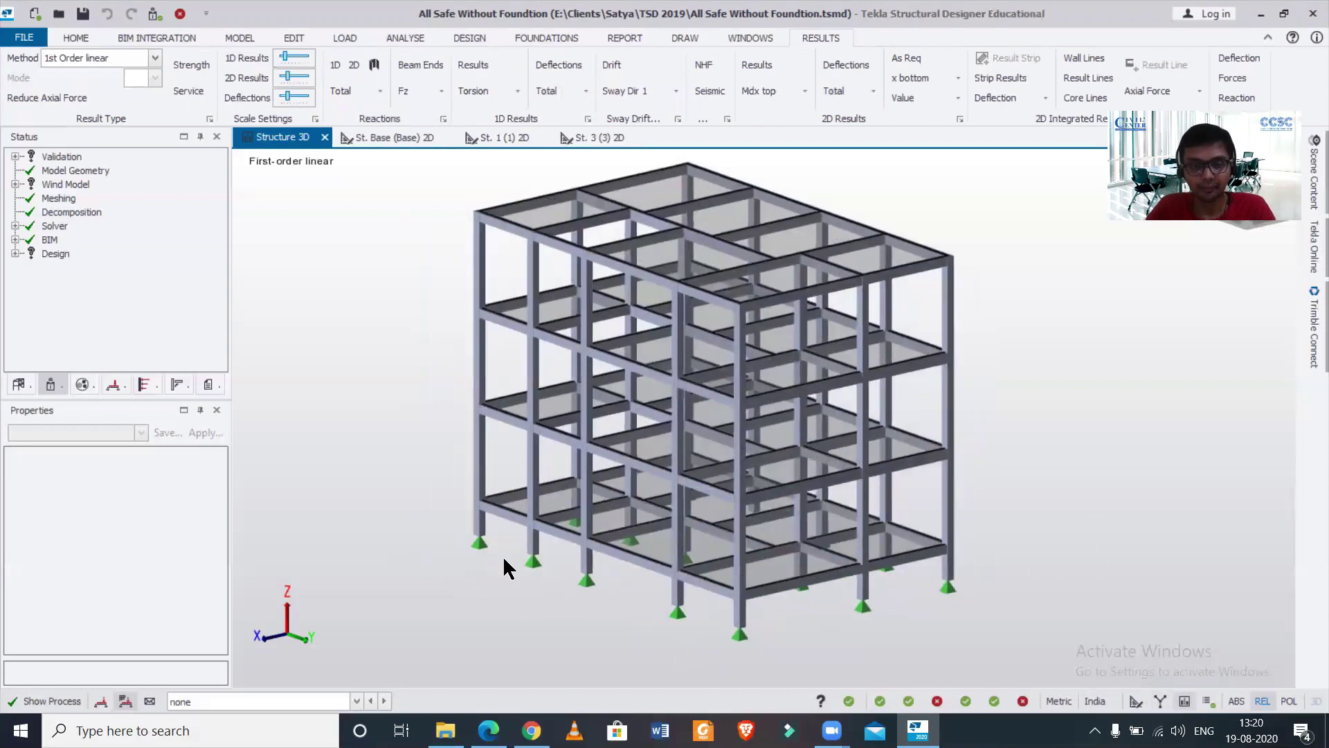
click(126, 695)
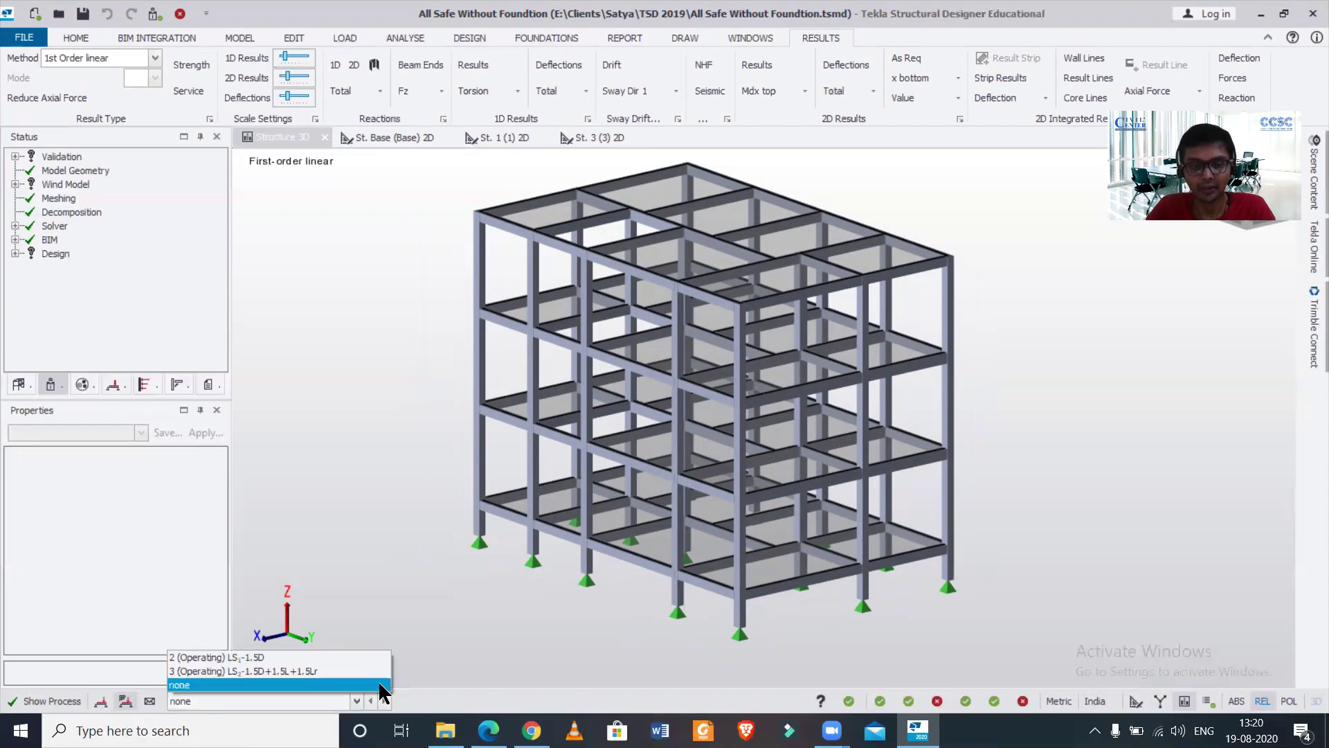
click(346, 670)
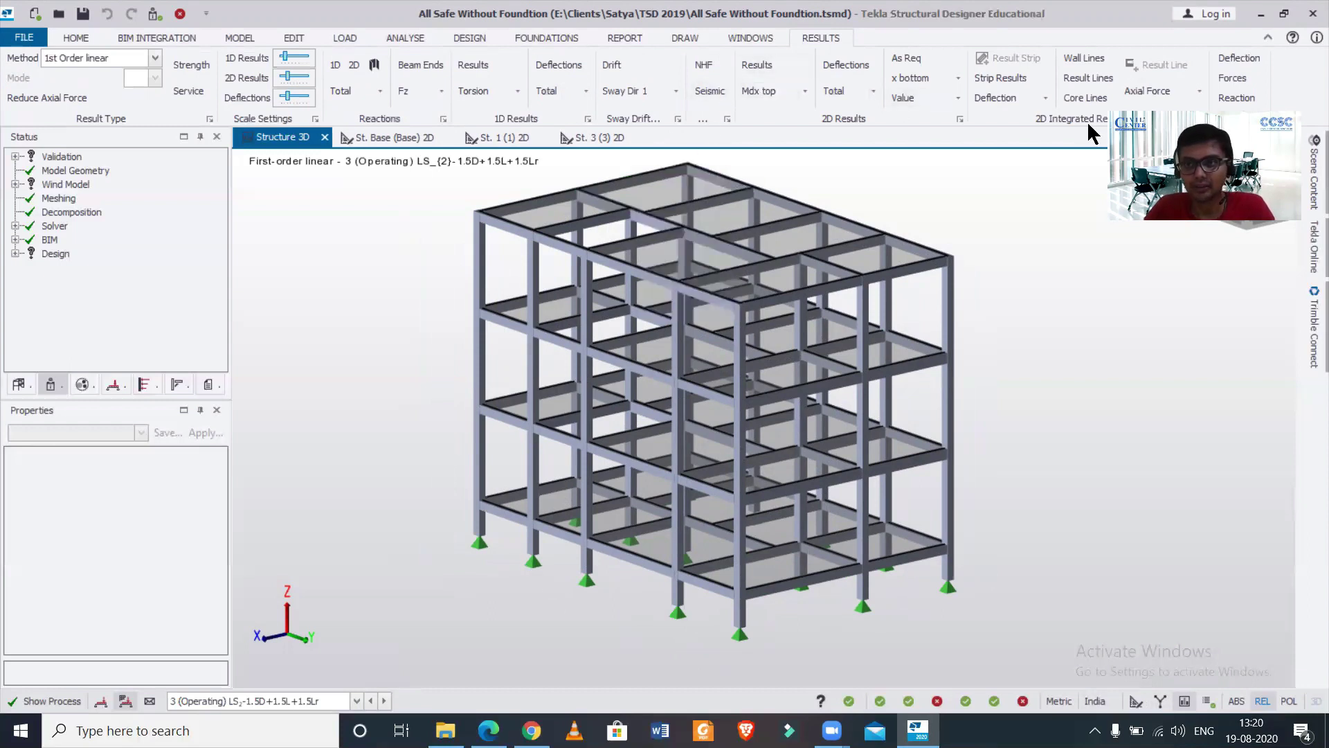
Turn on the 2D Mdx top results and the seismic forces display for the frame.
click(754, 64)
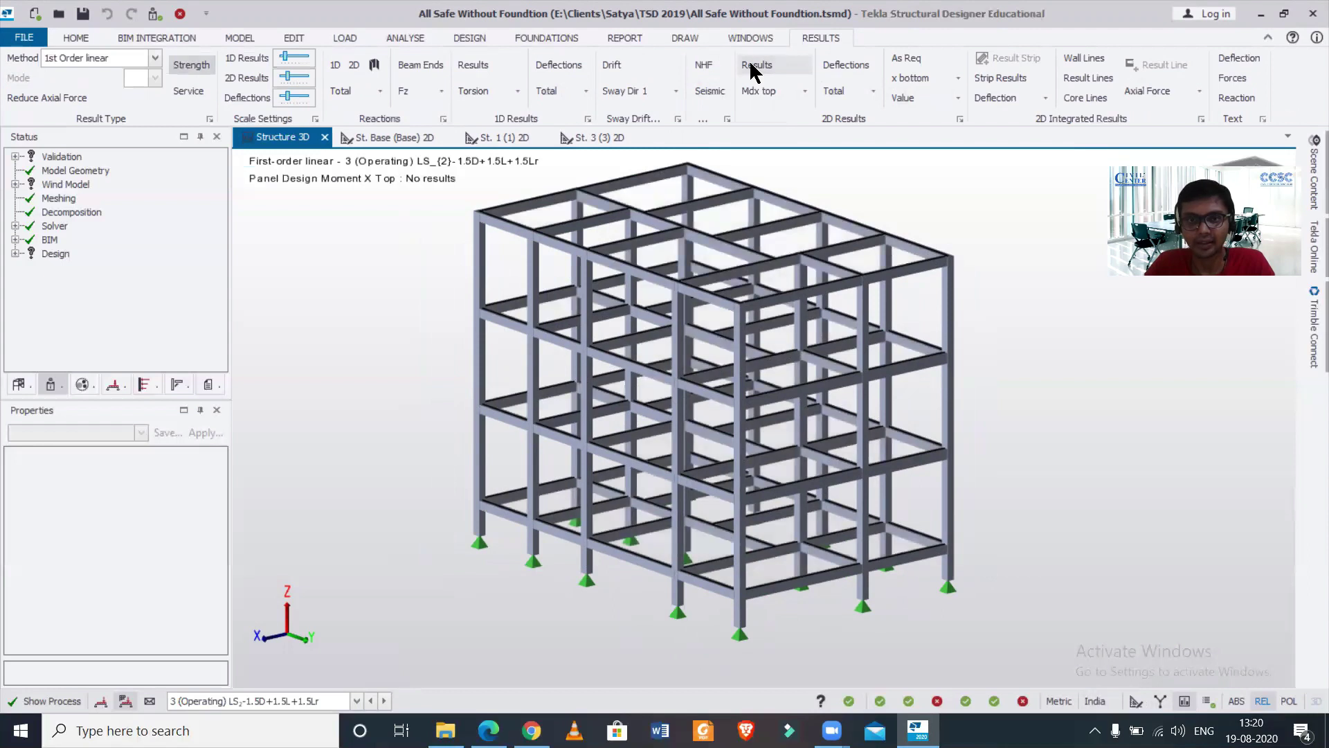
click(717, 95)
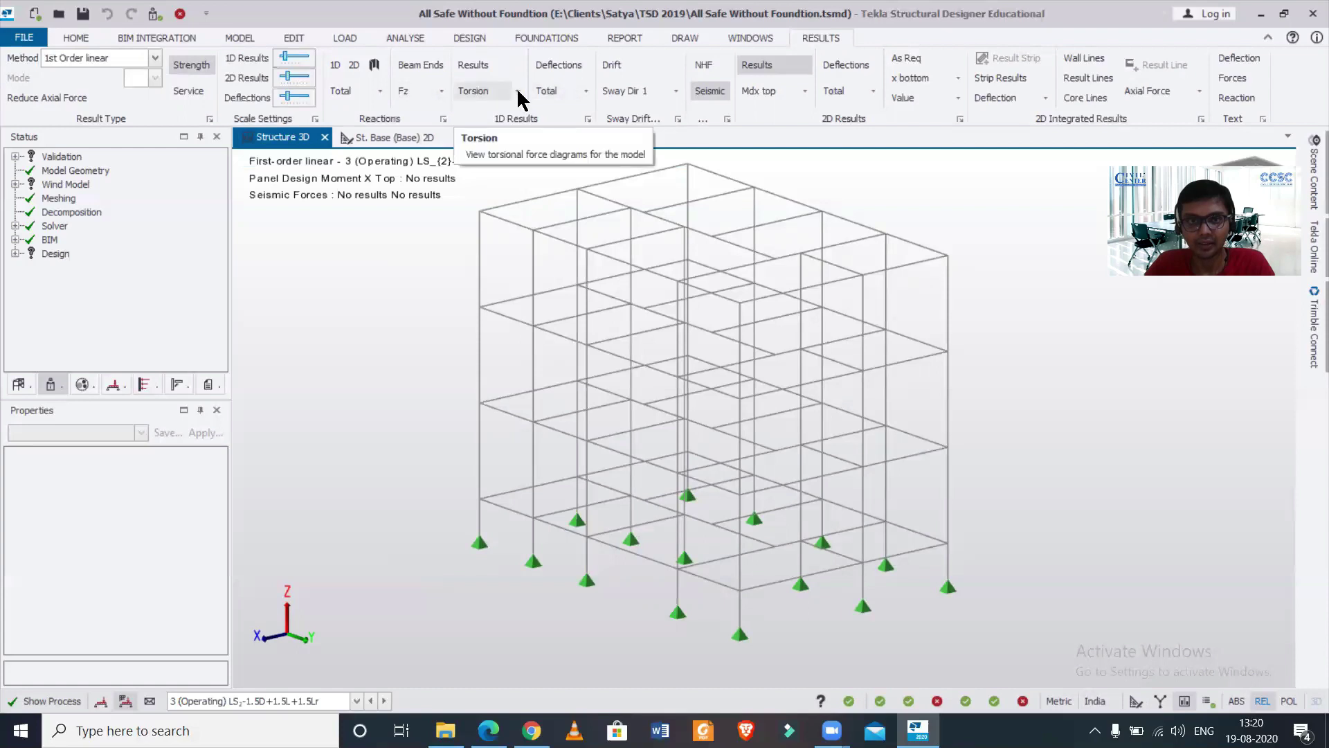
Display the total 1D member deflections and examine the deflected shape of the upper floors.
click(567, 65)
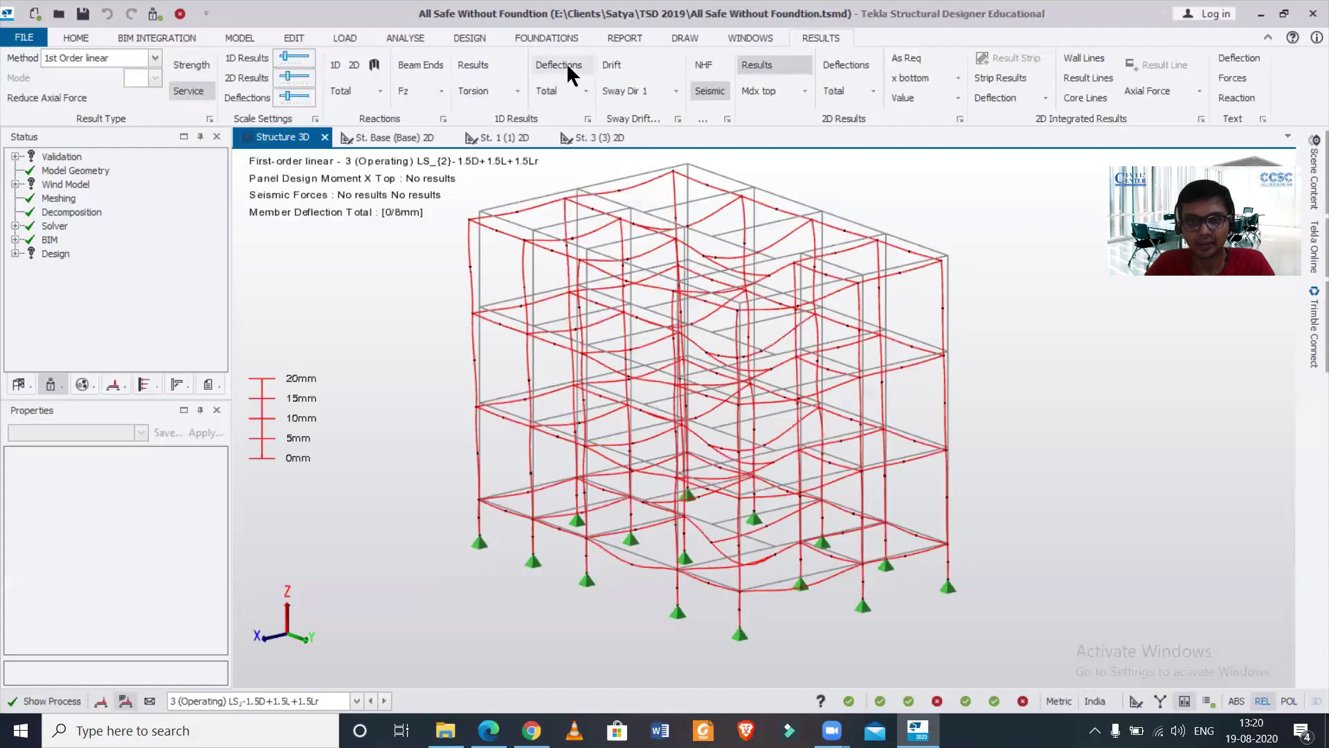
scroll(797, 248, up, 1)
scroll(797, 245, up, 3)
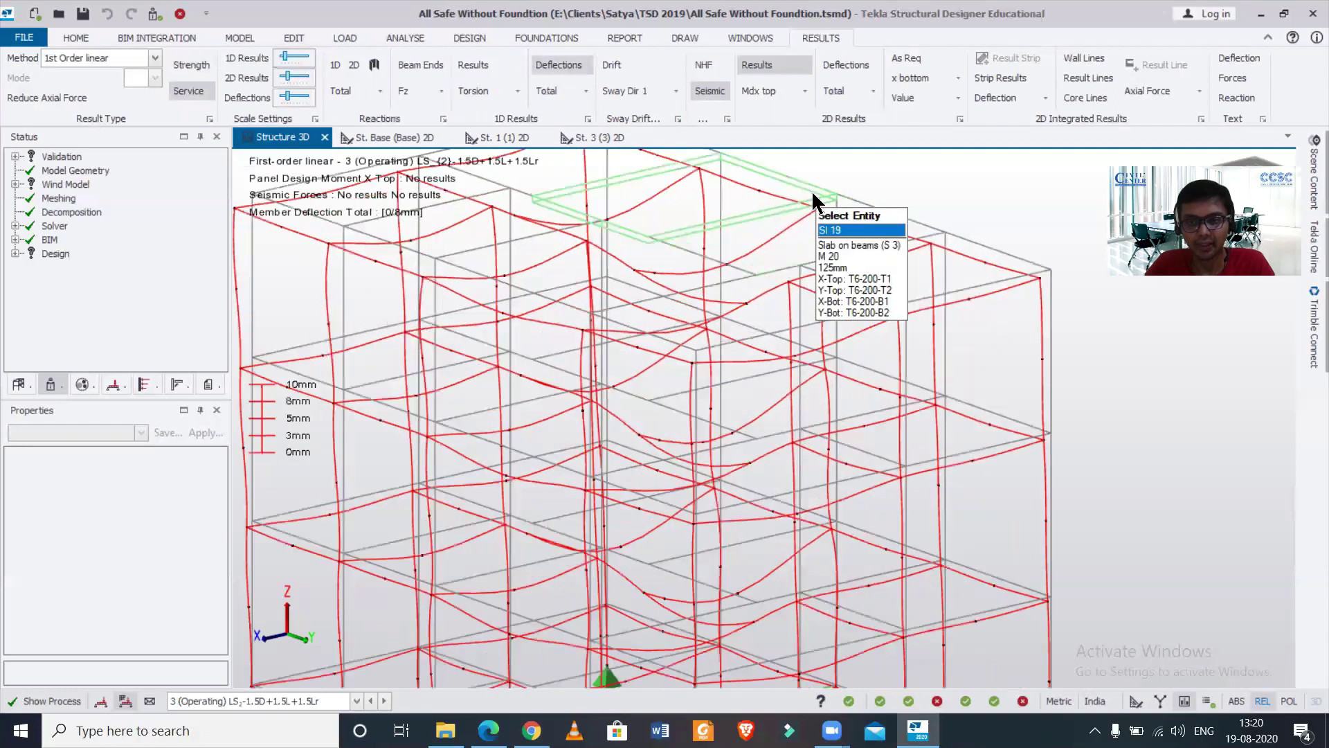
scroll(812, 193, down, 3)
scroll(852, 167, down, 1)
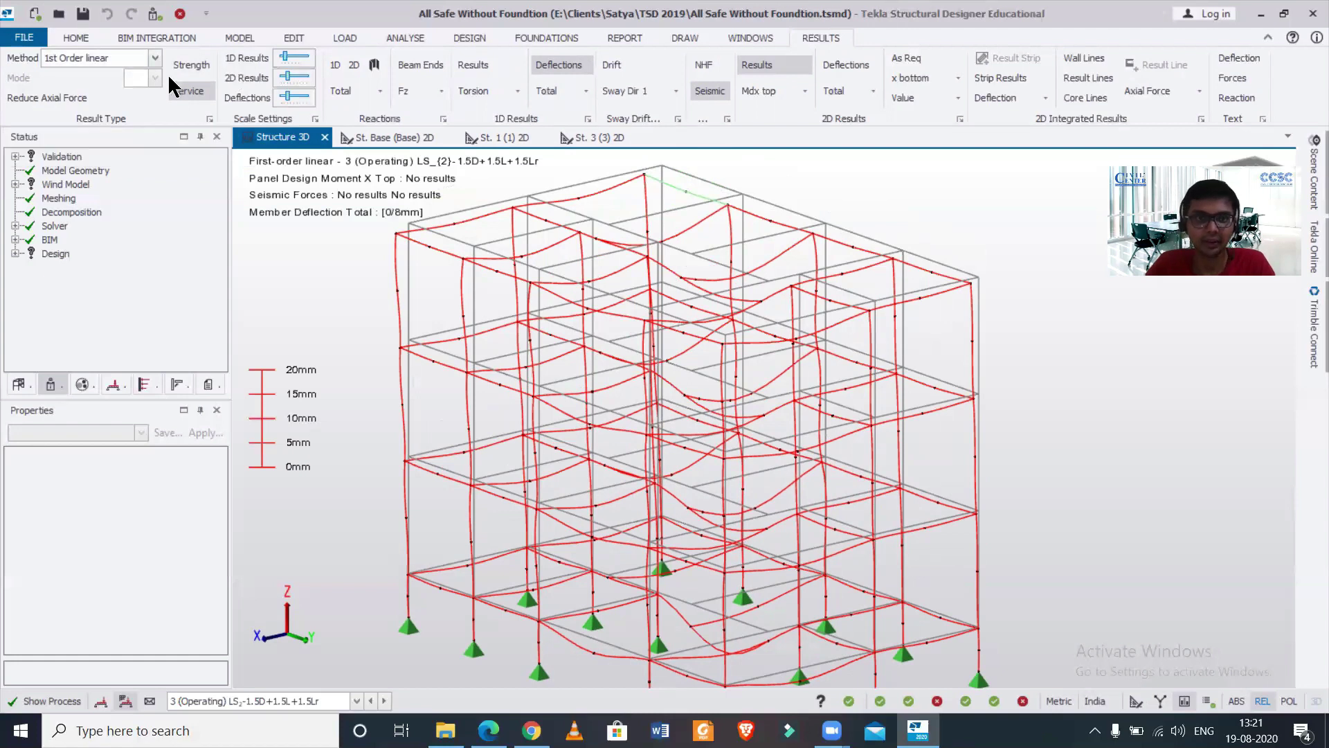
Increase the diagram scale of the 1D results and adjust the scale of the deflections.
click(285, 59)
drag(286, 57, 302, 58)
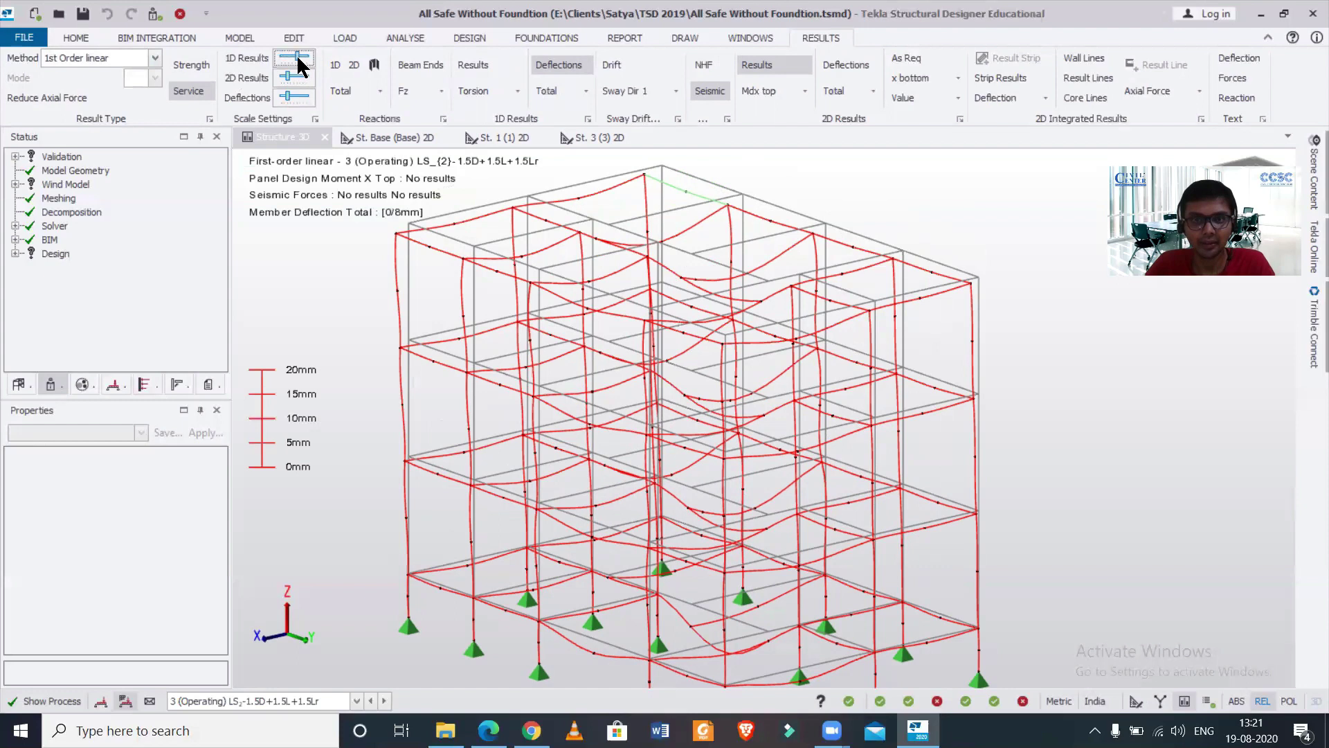
mouse_move(288, 97)
mouse_down()
mouse_move(309, 97)
mouse_move(287, 104)
mouse_up()
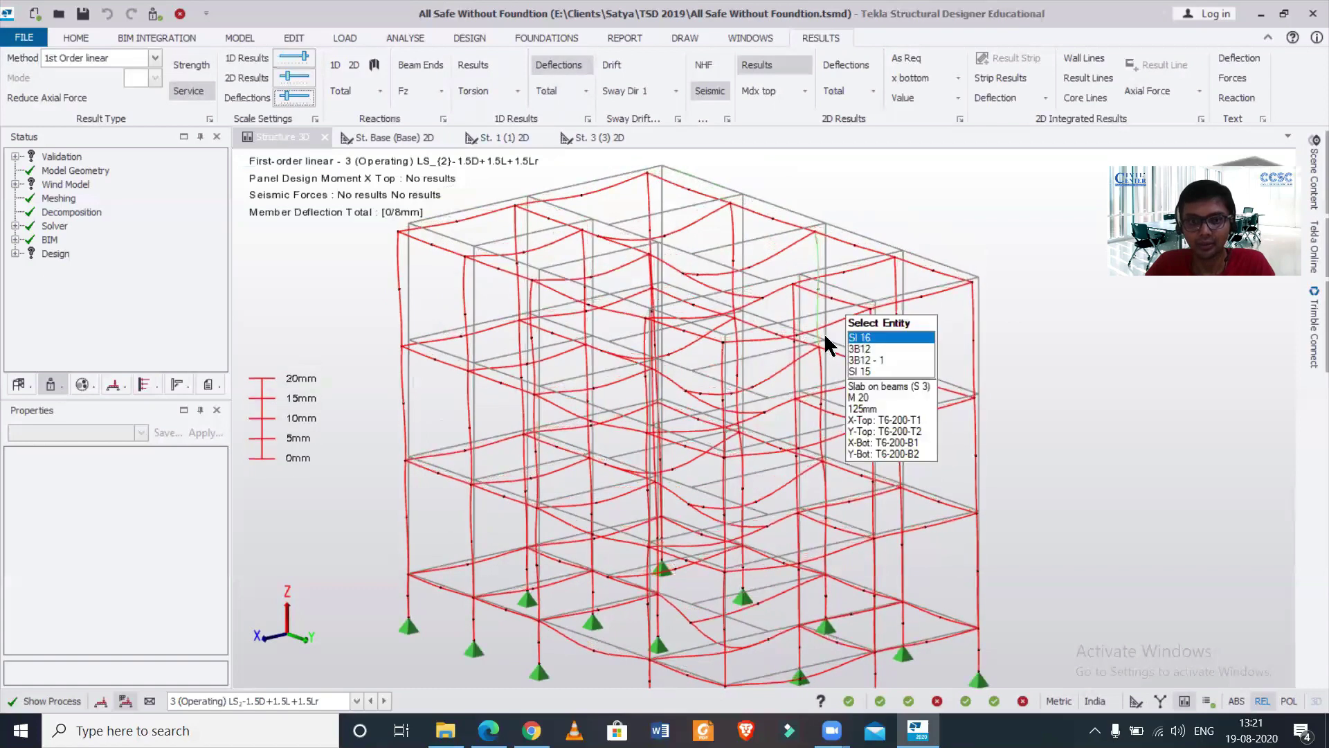
Inspect the deflected frame and turn on the deflection value labels along the members.
scroll(823, 332, up, 4)
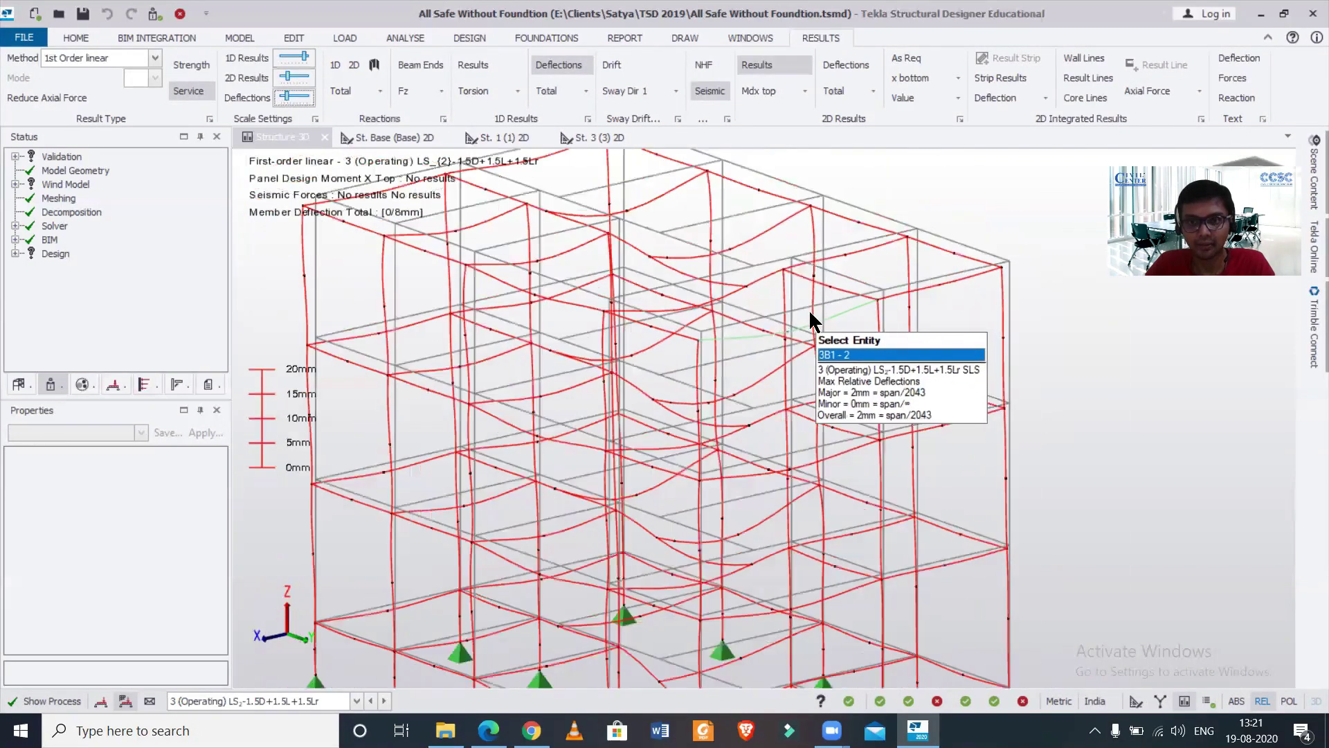
scroll(817, 318, down, 4)
middle_drag(916, 377, 965, 426)
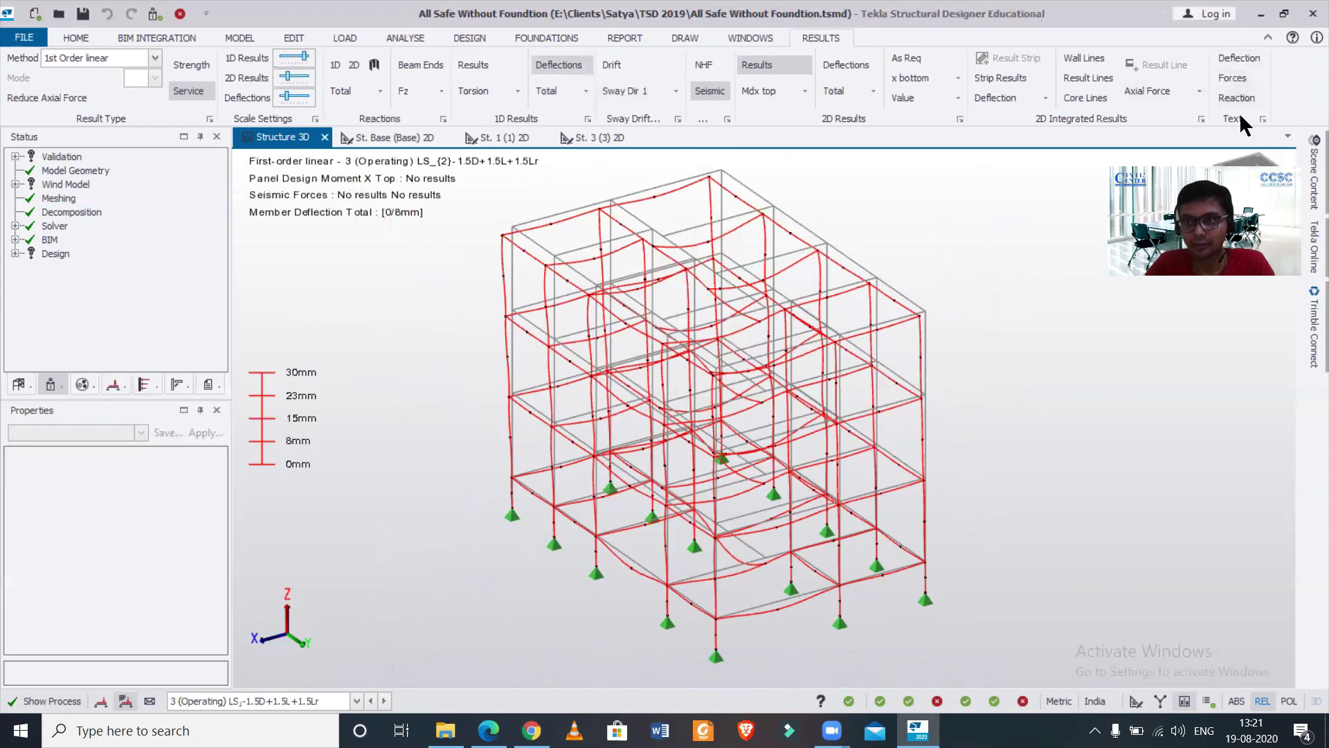
click(1245, 57)
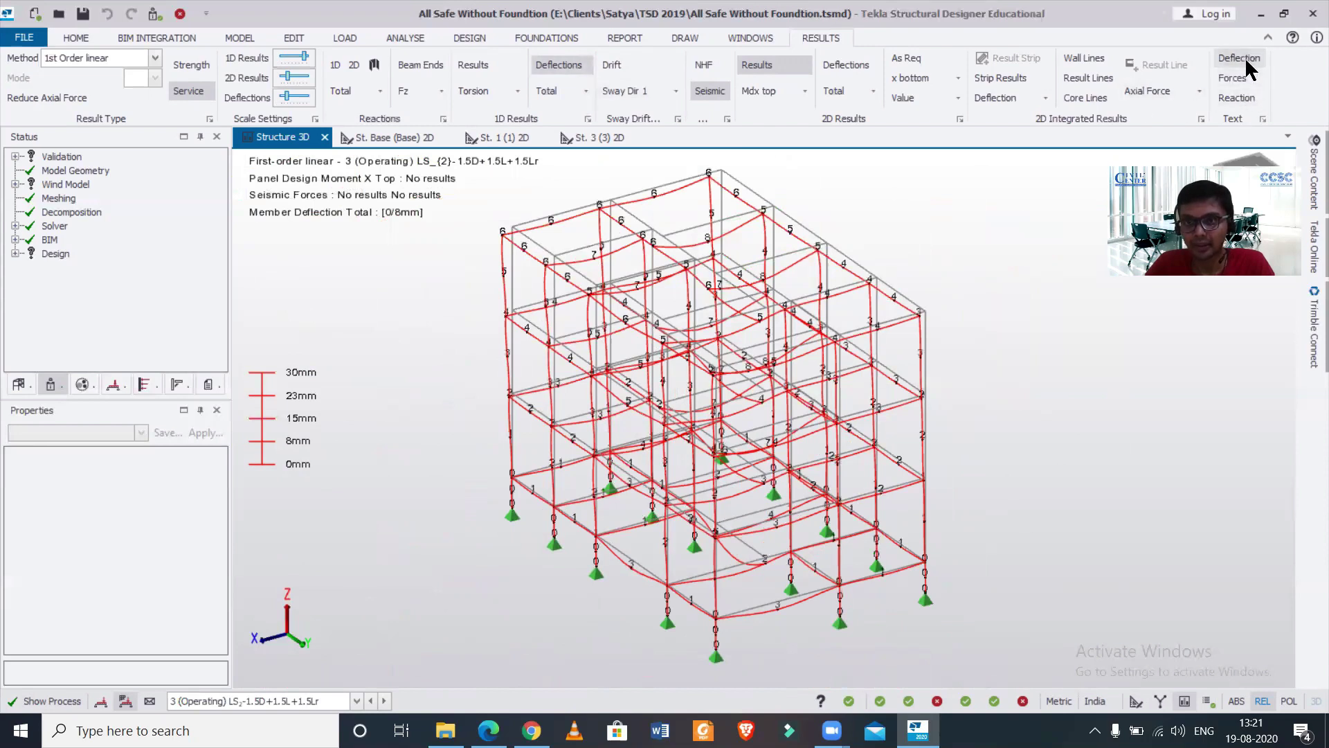
scroll(705, 311, up, 4)
scroll(707, 310, down, 3)
Replace the member deflections with the 1D torsion diagrams and examine them on the frame.
click(579, 72)
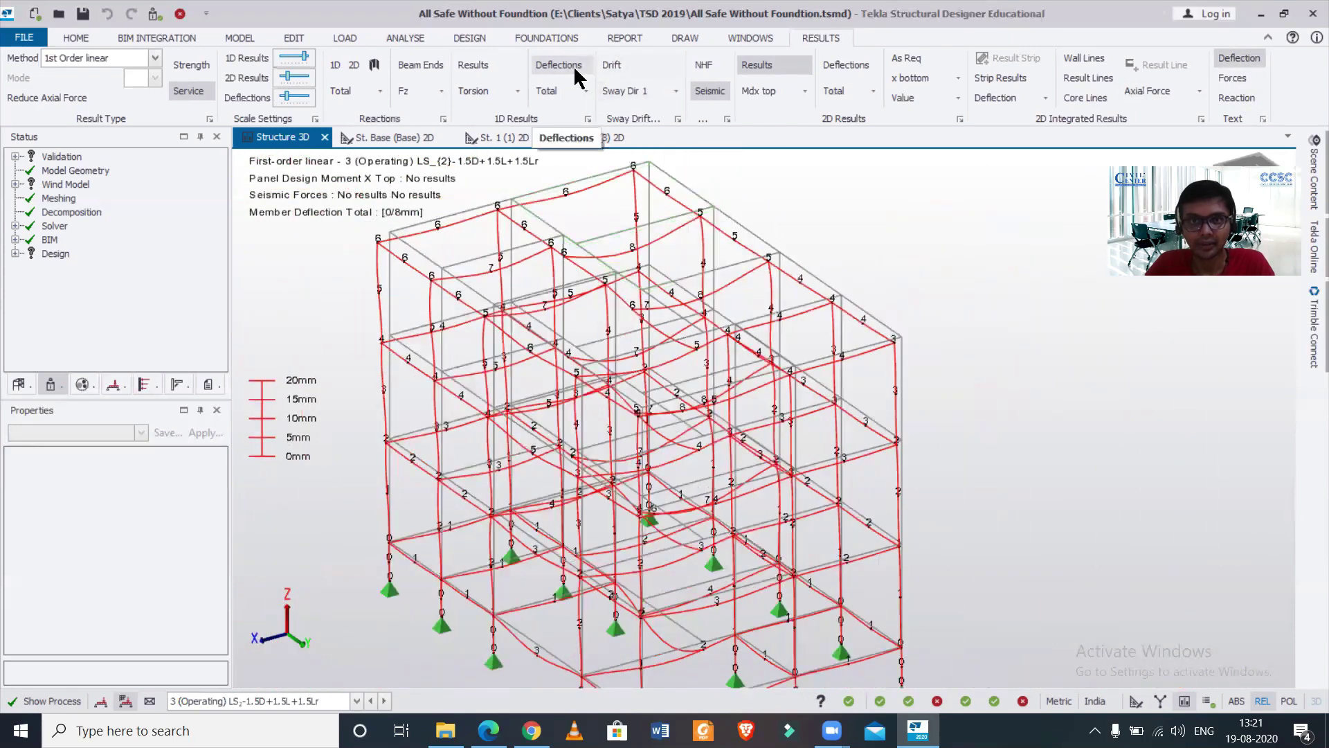
click(480, 65)
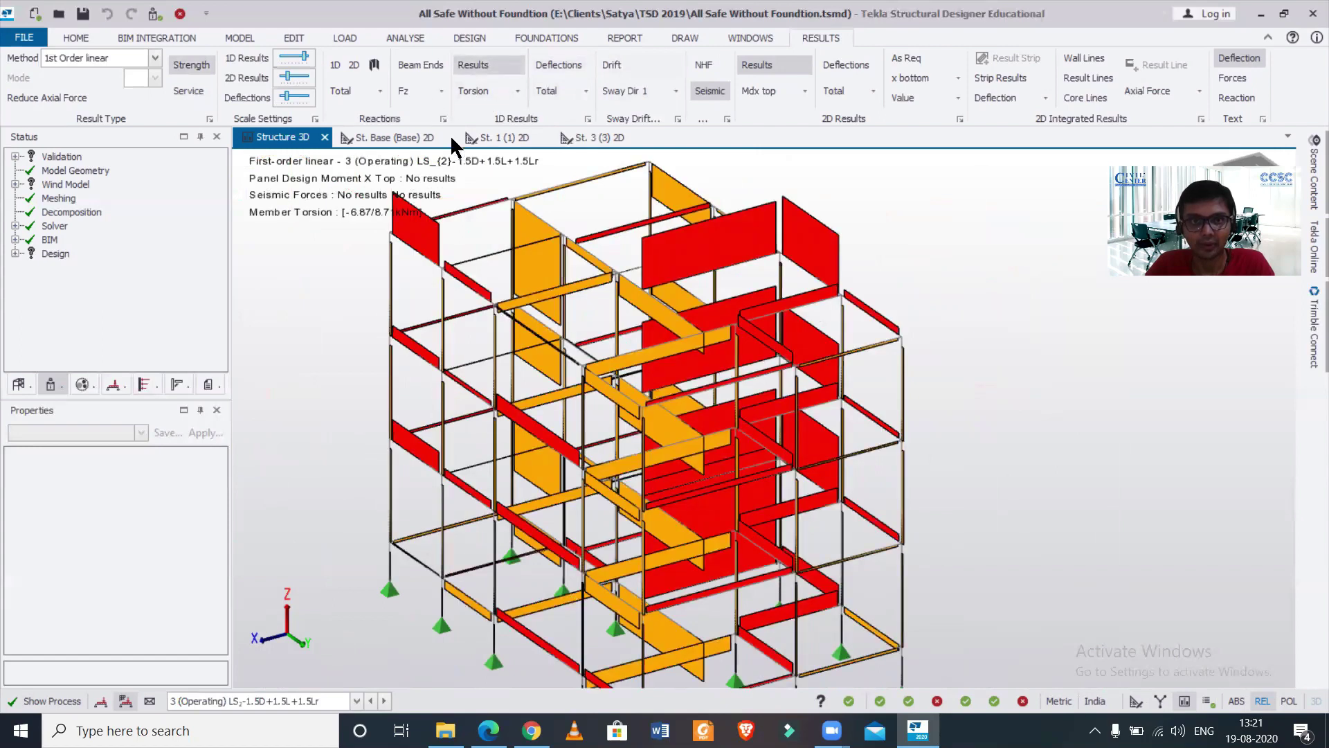
mouse_move(430, 250)
scroll(430, 251, up, 2)
scroll(430, 250, down, 2)
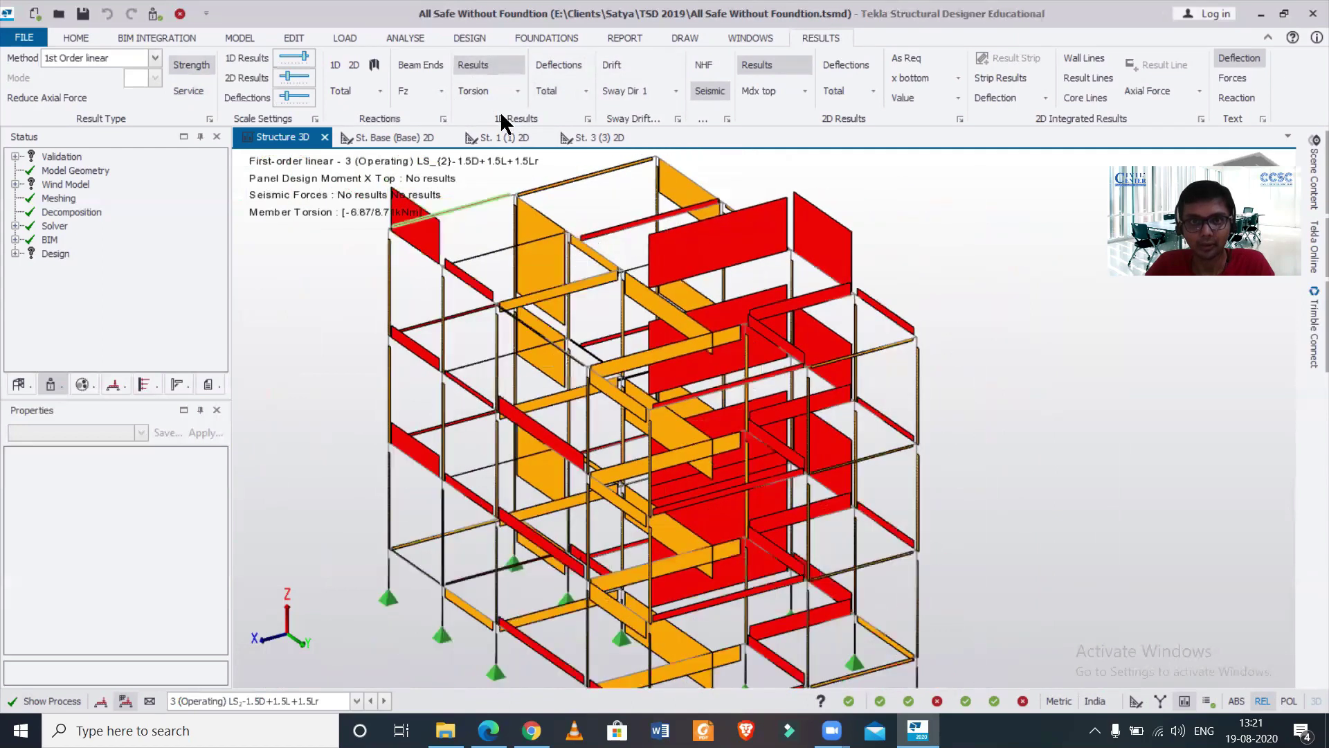
Change the 1D result type to Axial Force and view the column diagrams from another side of the building.
click(518, 91)
click(516, 112)
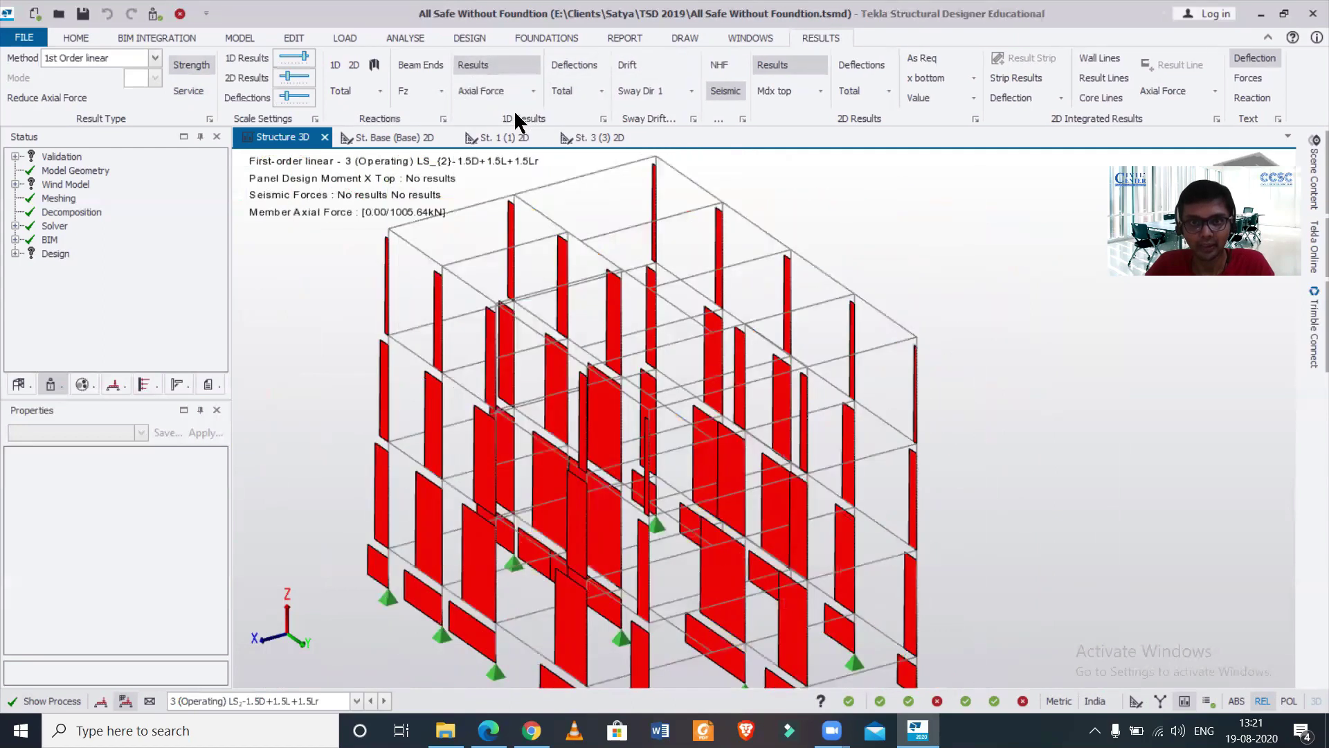
scroll(674, 337, down, 2)
right_drag(868, 521, 535, 494)
scroll(840, 501, up, 2)
scroll(831, 488, up, 1)
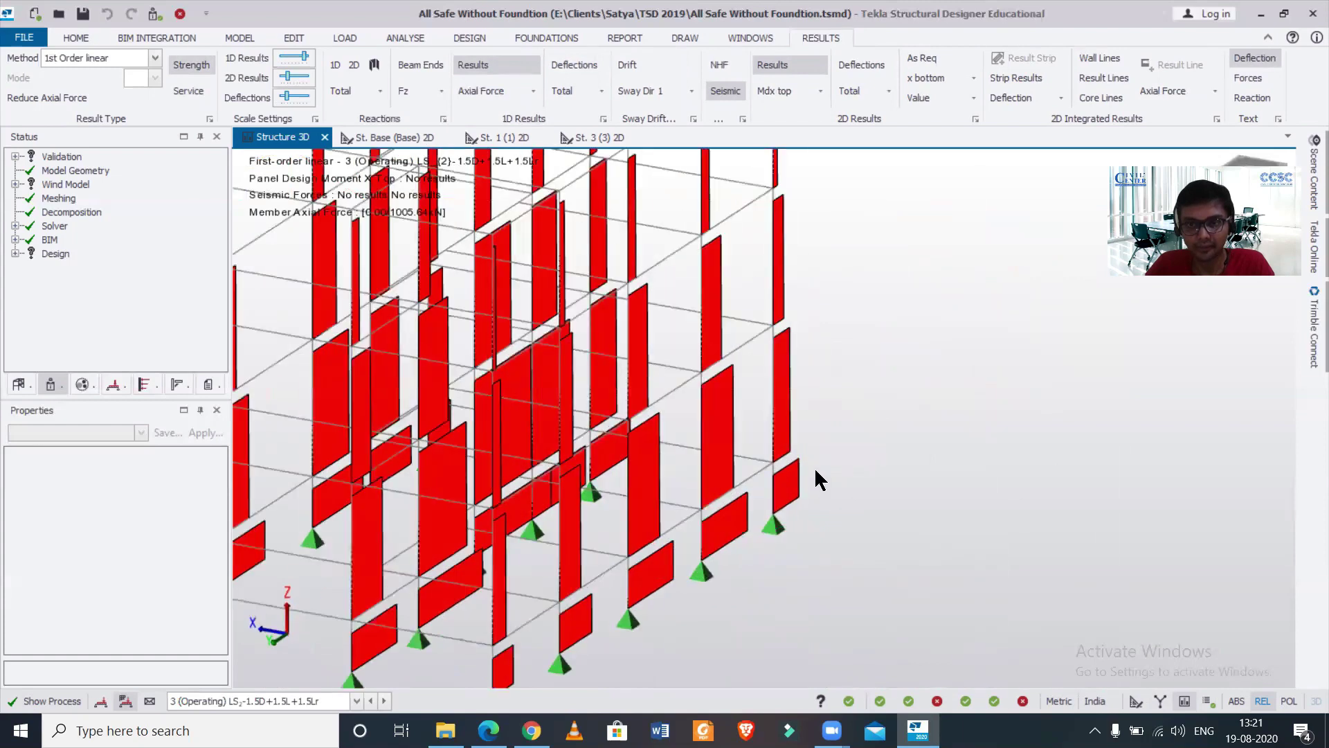
scroll(927, 423, up, 2)
scroll(947, 421, down, 2)
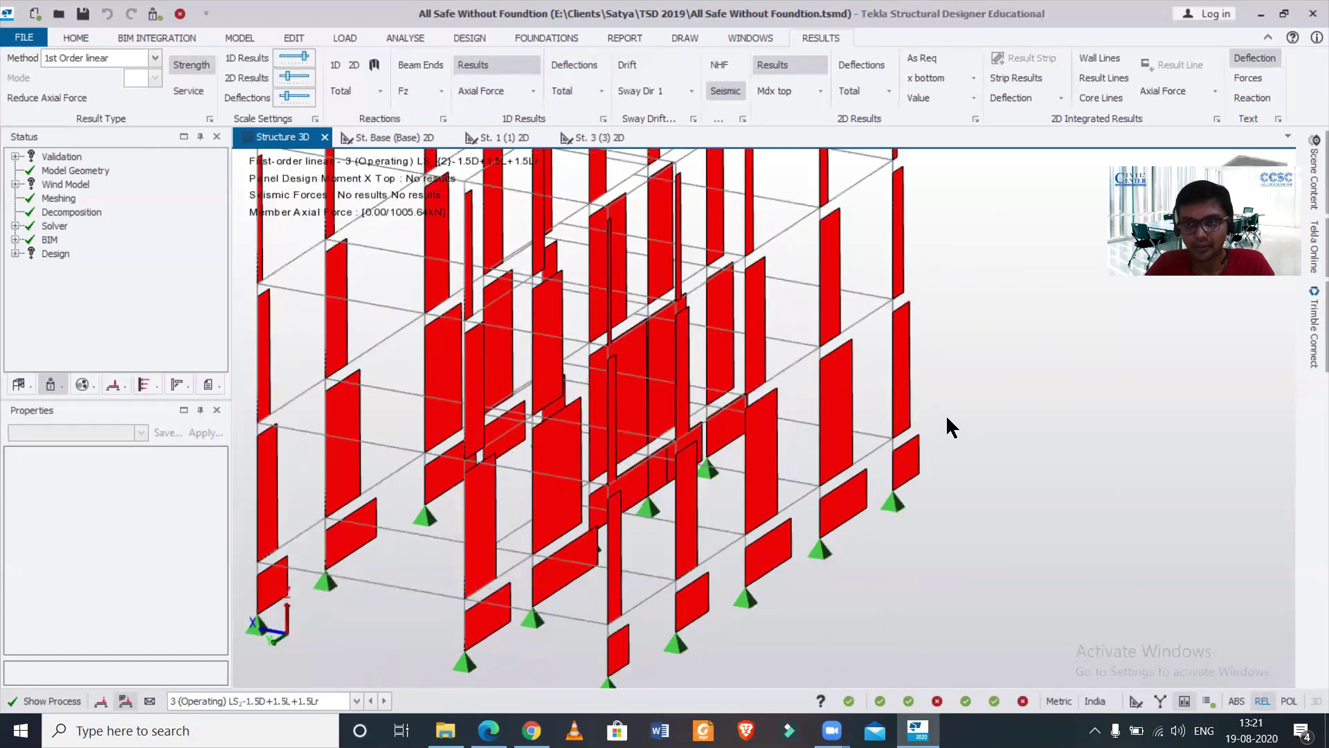
Turn on the force value labels and check the axial force at the base of a corner column.
click(1246, 81)
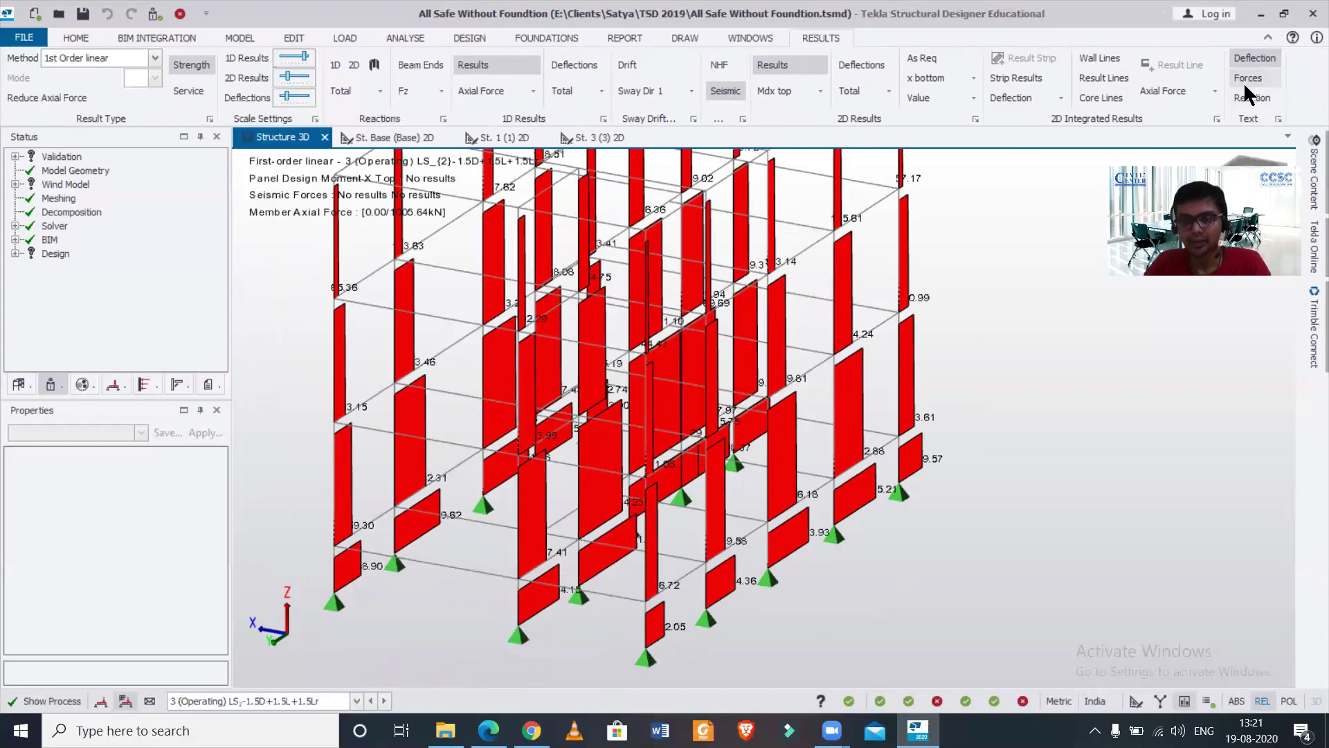
scroll(945, 446, up, 3)
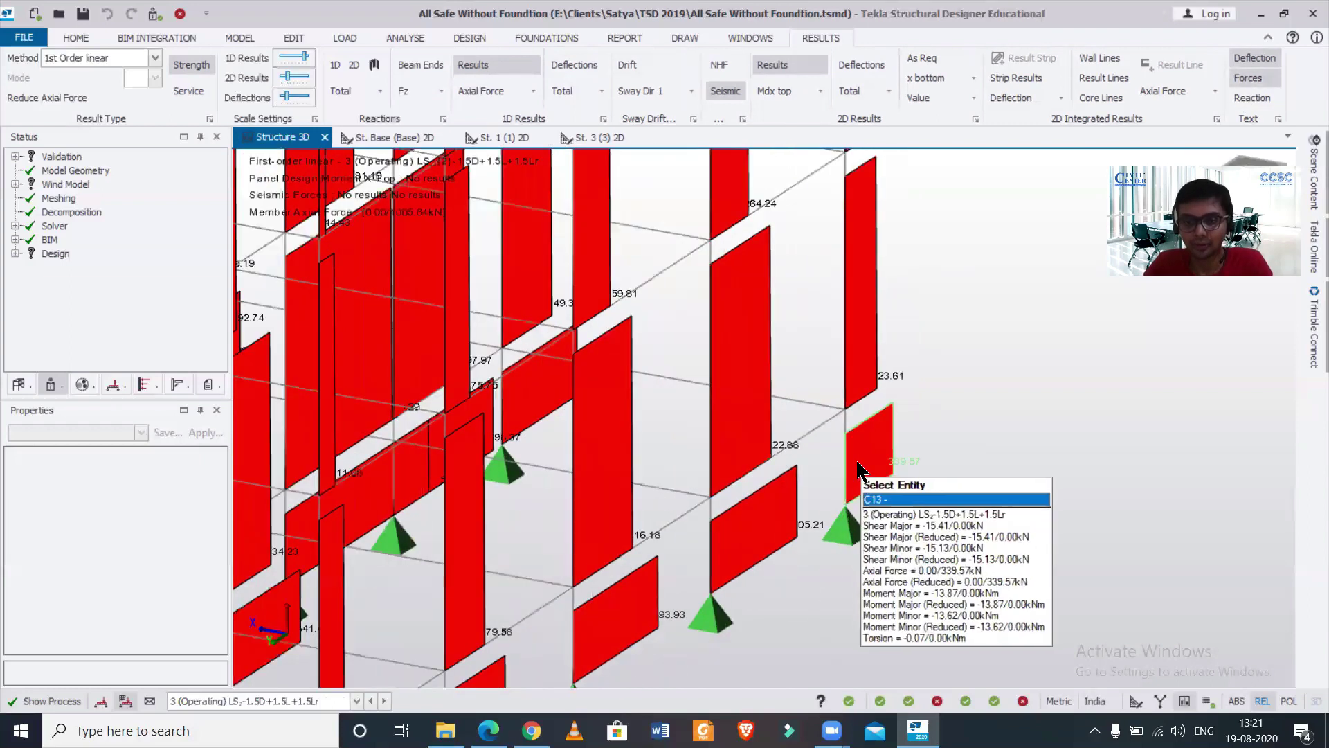
scroll(866, 524, down, 5)
scroll(1021, 569, down, 5)
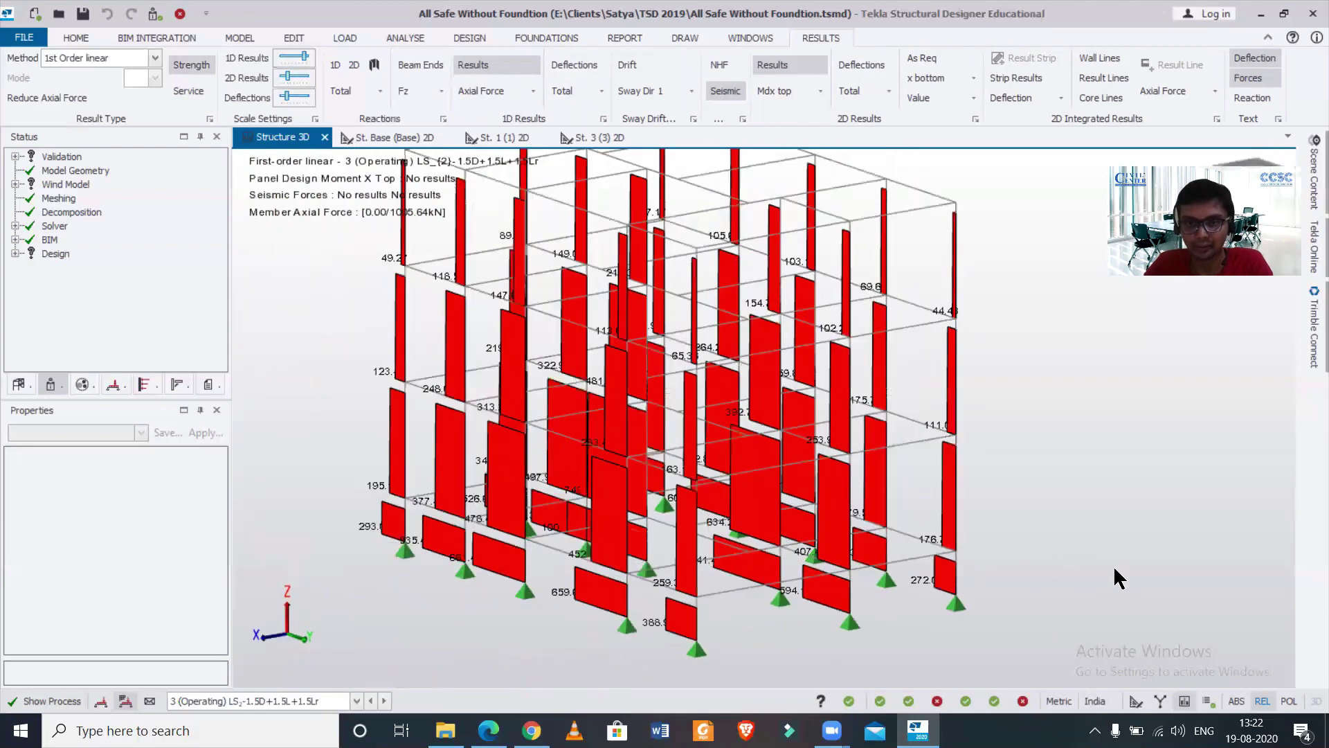
Examine the axial force values down the columns to the supports and turn on the reaction value labels.
scroll(434, 405, up, 3)
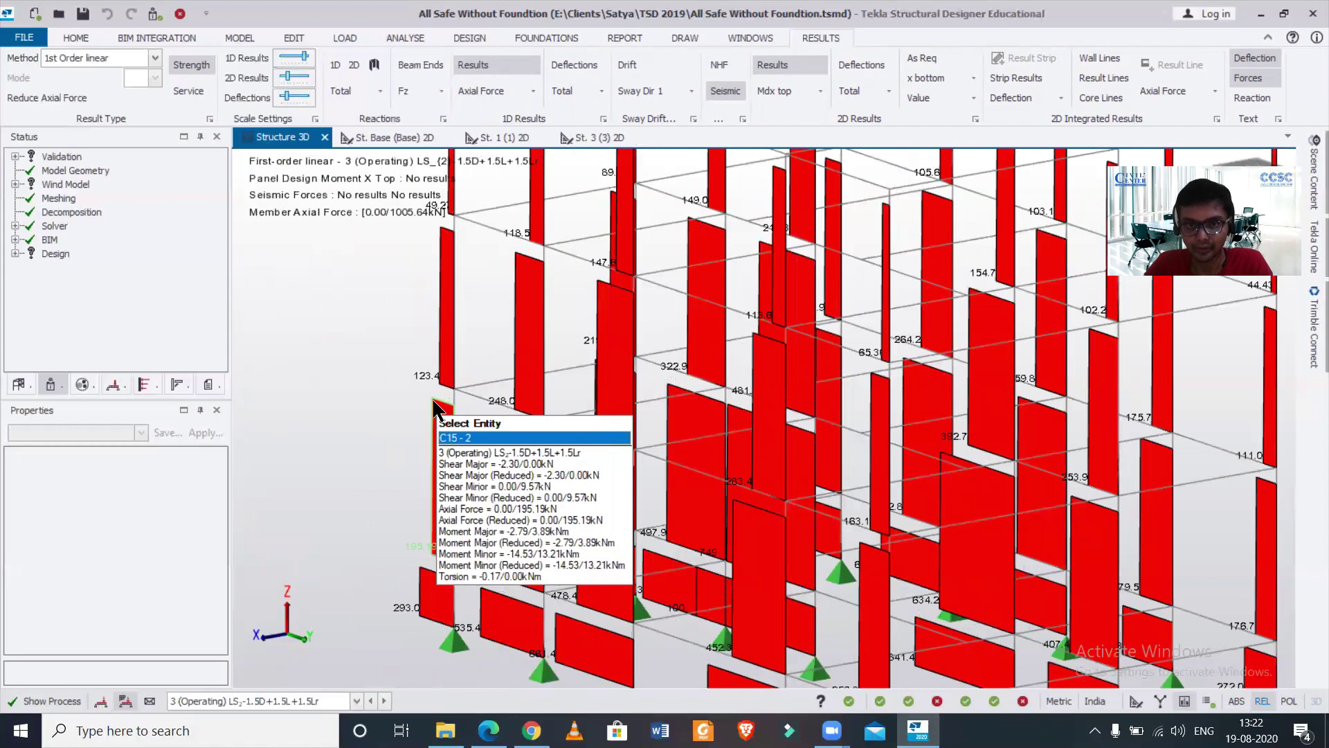
scroll(443, 393, down, 3)
scroll(430, 382, up, 3)
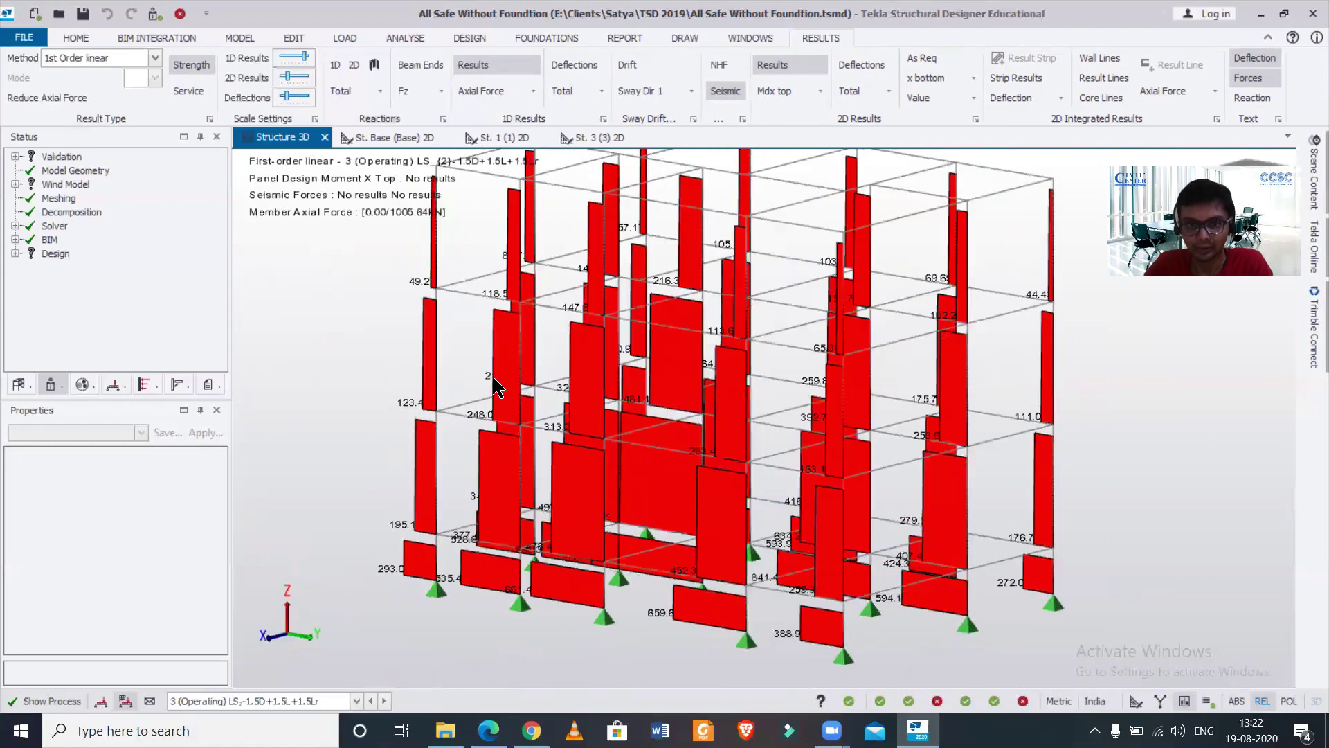
right_drag(493, 378, 534, 380)
scroll(477, 596, up, 3)
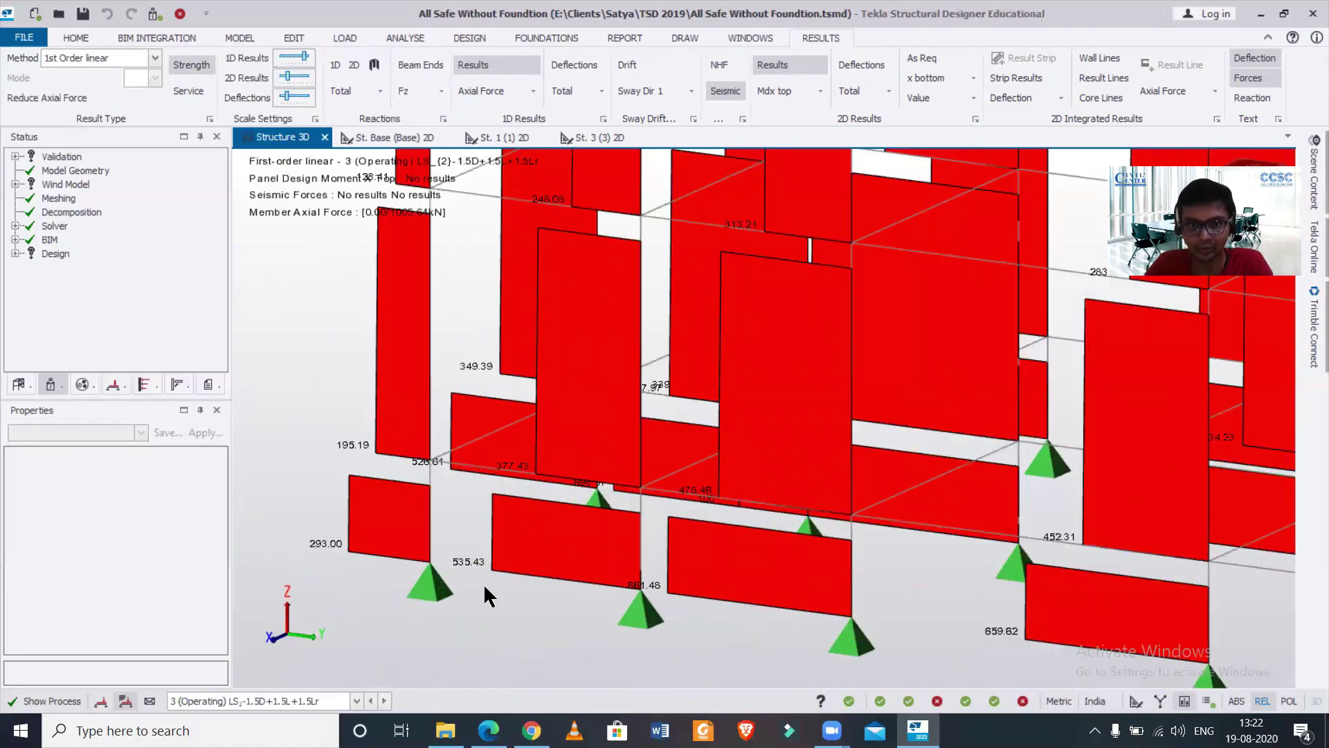
scroll(483, 576, down, 2)
scroll(482, 574, down, 3)
scroll(481, 570, up, 2)
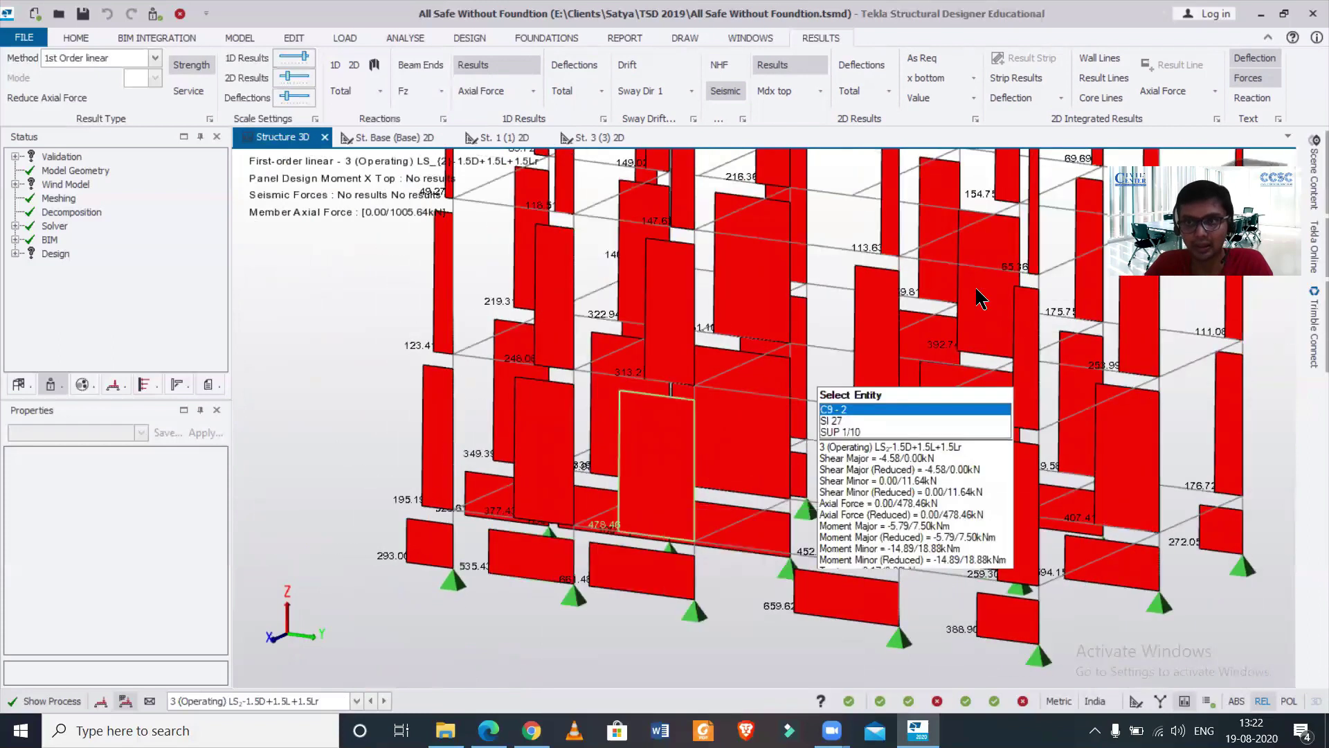
click(1255, 105)
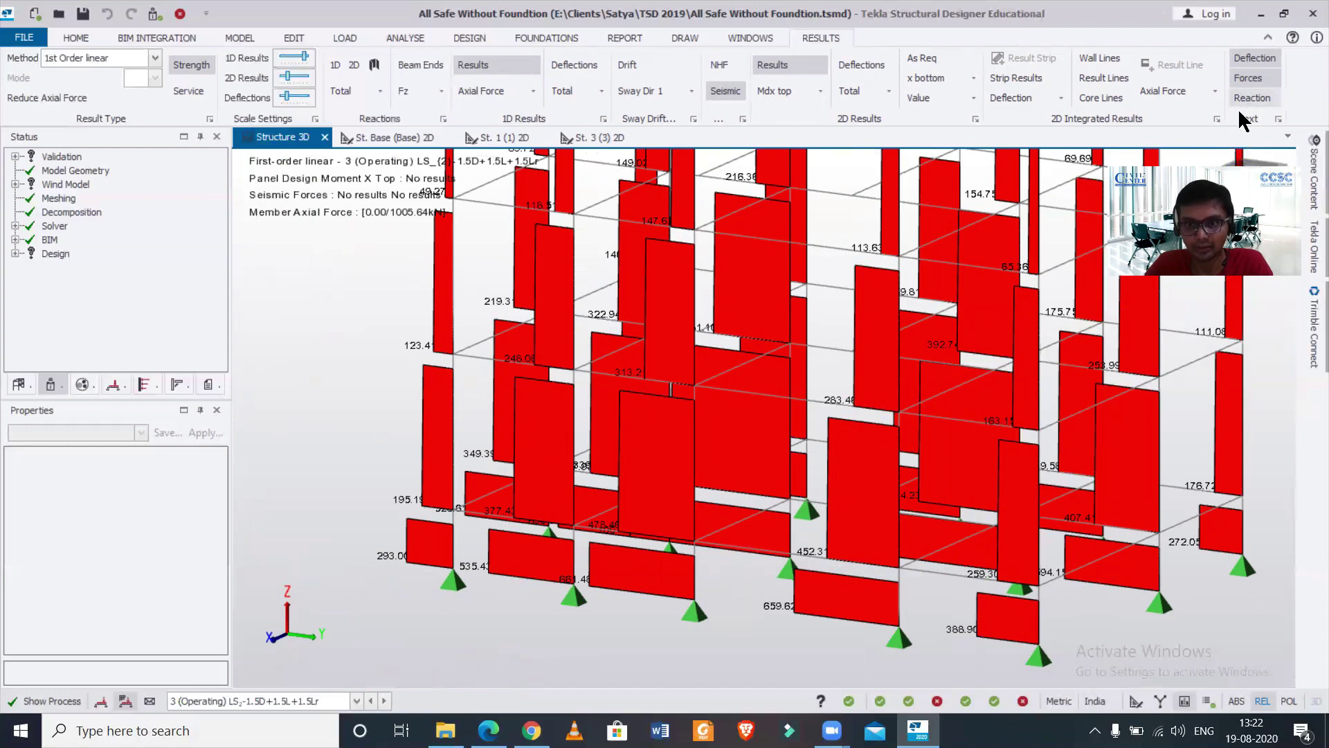
Change the 1D result type to Moment Major for the whole frame.
scroll(612, 672, down, 2)
right_drag(612, 675, 426, 627)
scroll(426, 628, down, 1)
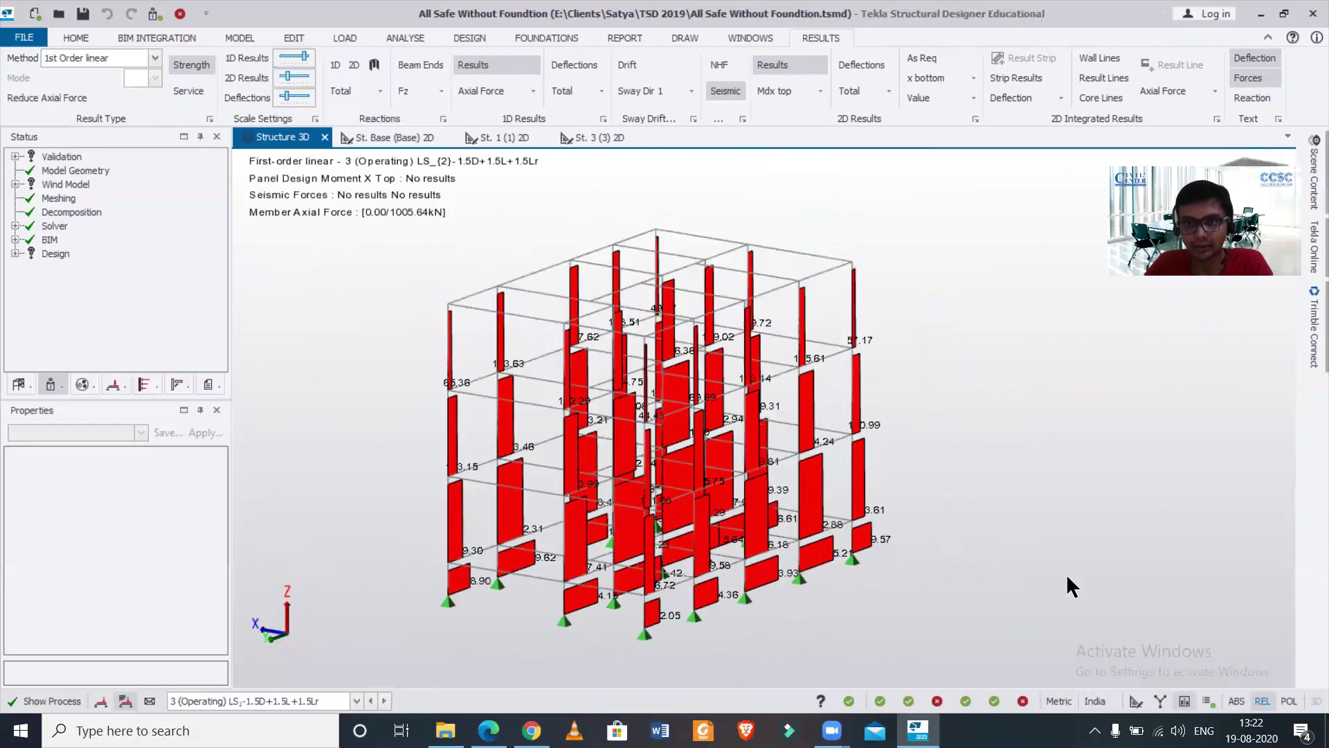
right_drag(1068, 576, 1017, 612)
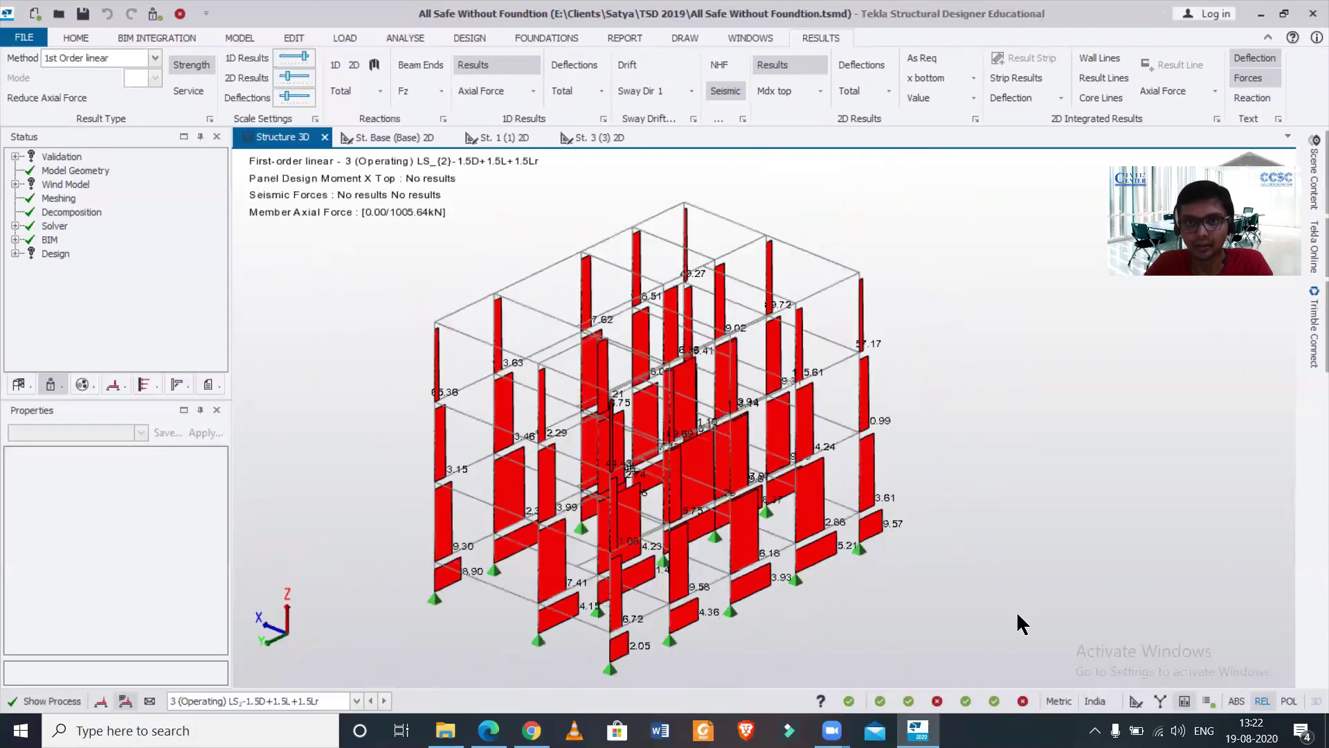
click(533, 92)
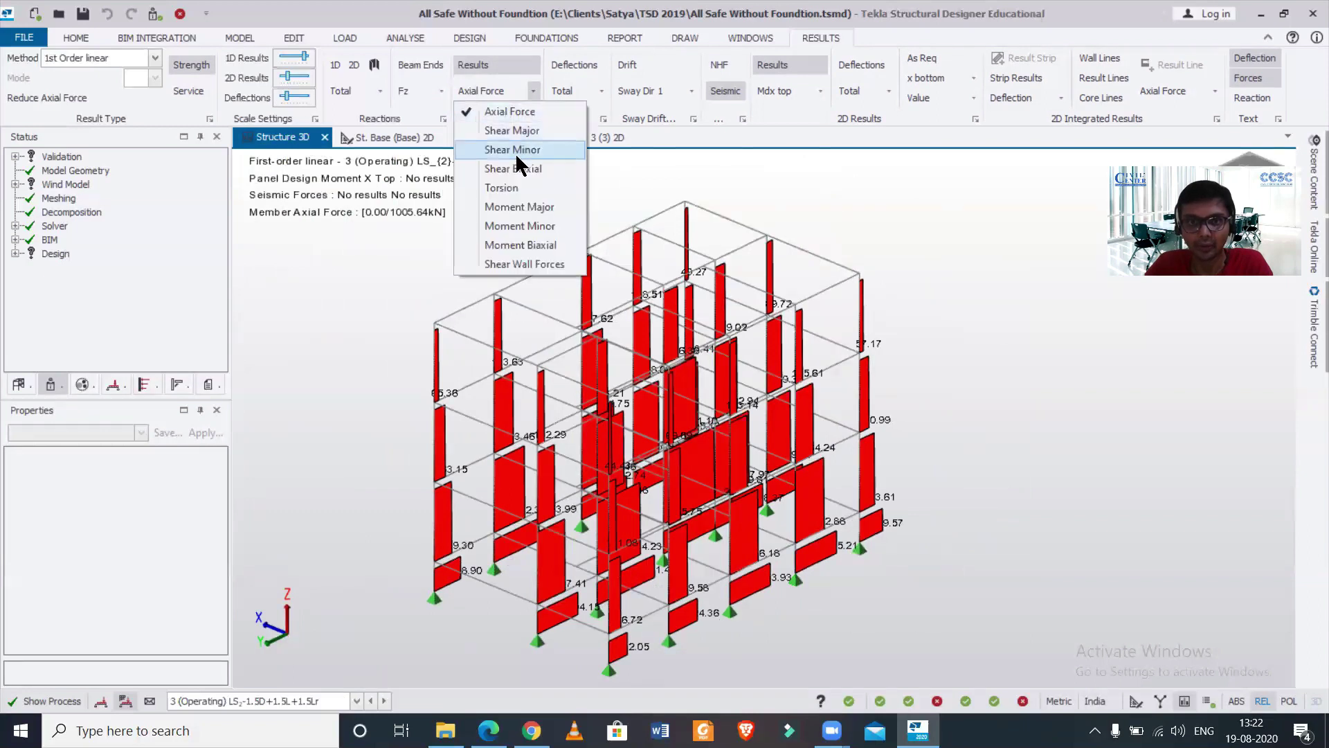
click(556, 210)
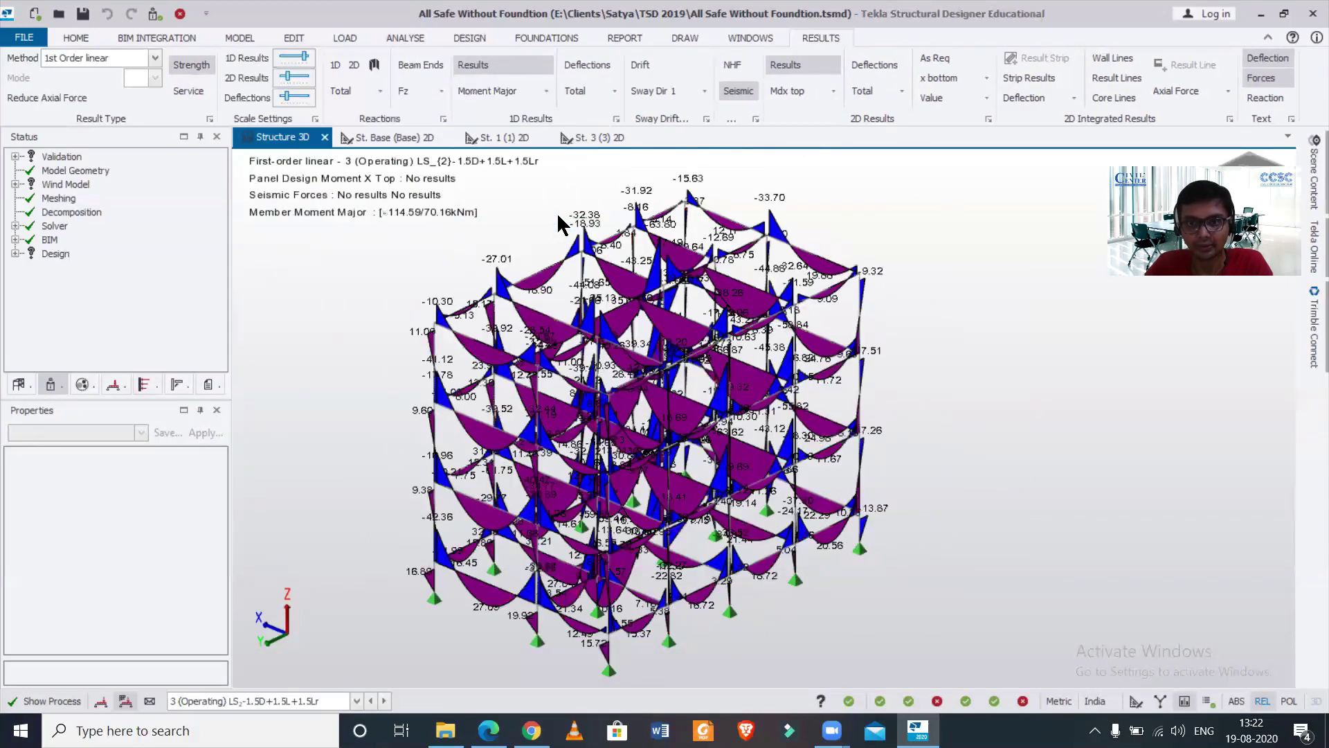
Examine the major moment diagrams and values on the corner column and the roof beams meeting it.
scroll(839, 268, up, 5)
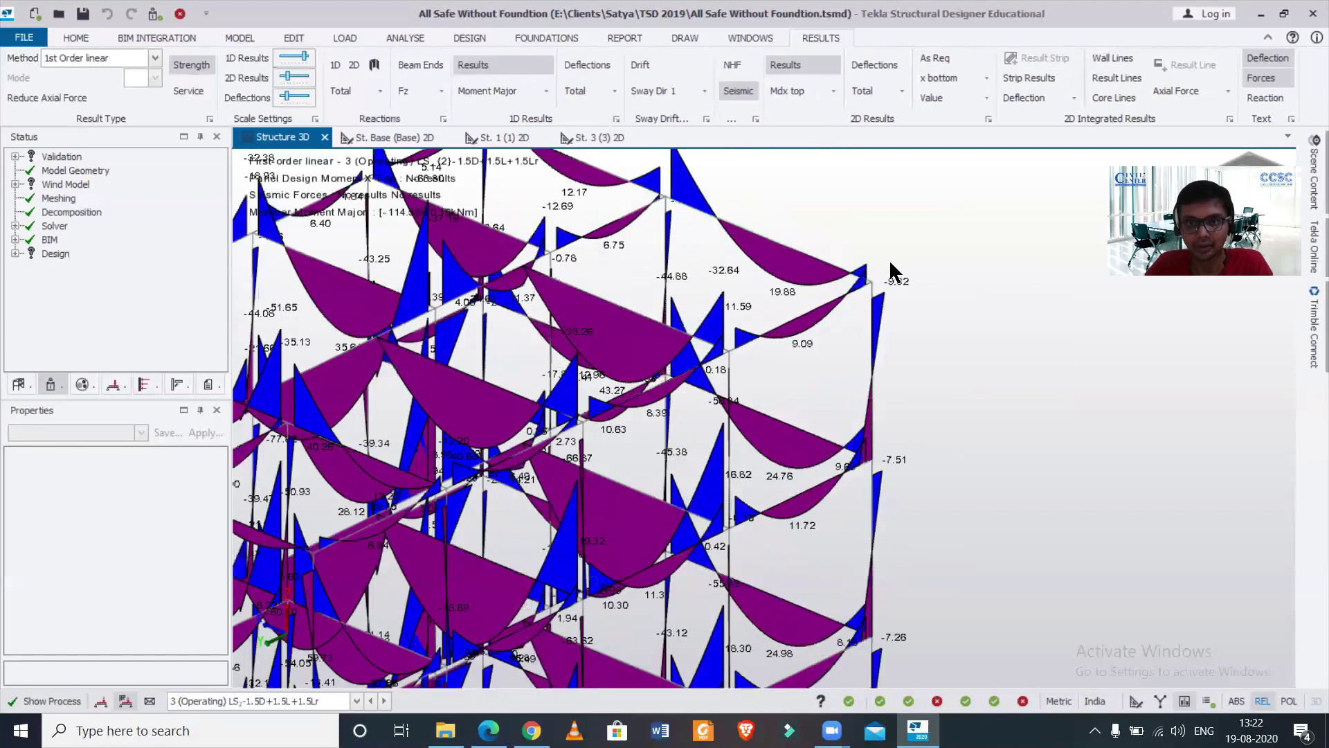
mouse_move(856, 366)
scroll(825, 360, up, 5)
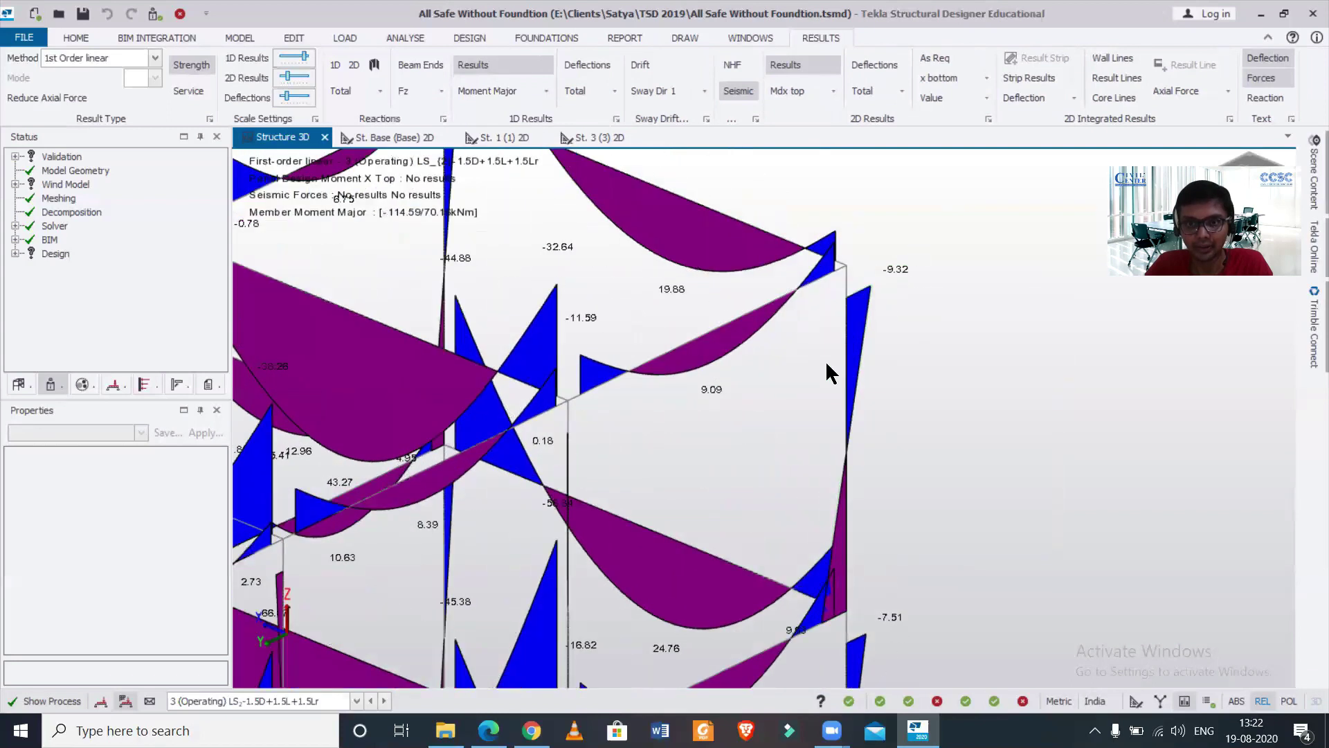
right_drag(836, 333, 787, 299)
middle_drag(787, 303, 724, 253)
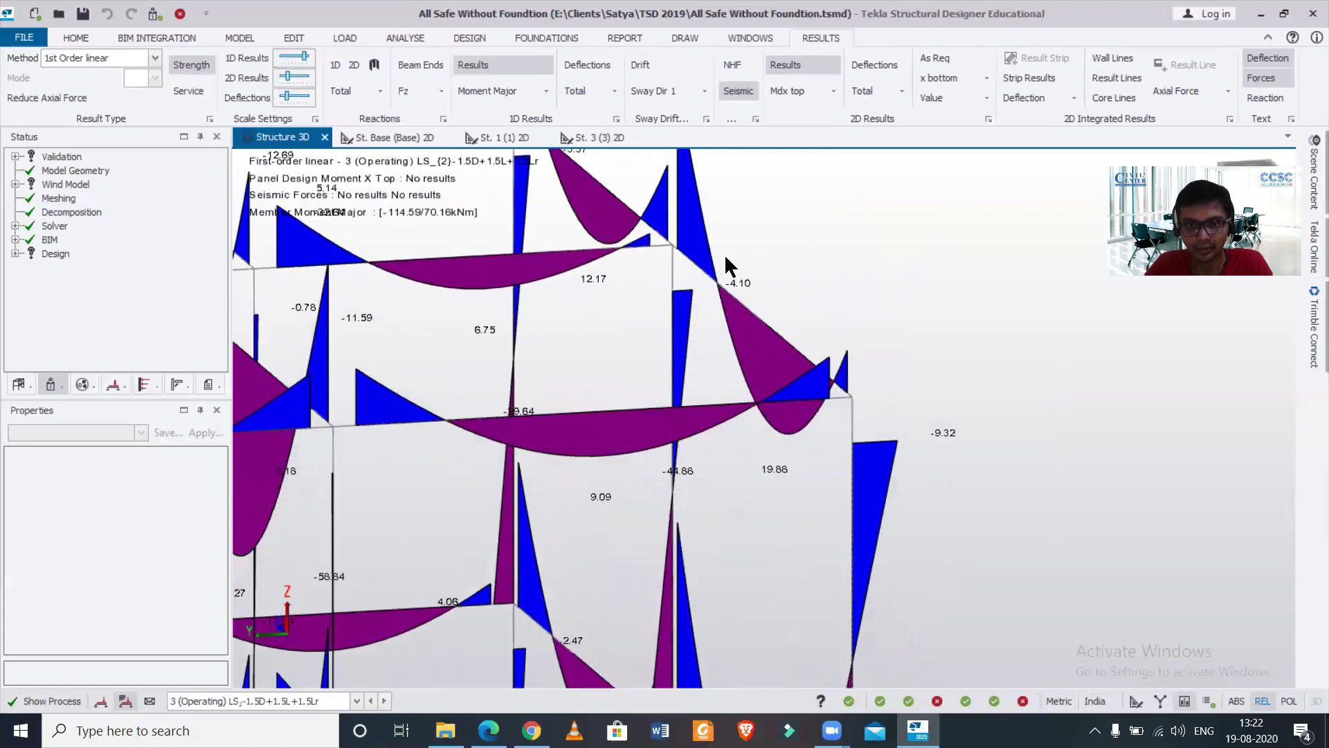
mouse_move(609, 469)
mouse_move(813, 382)
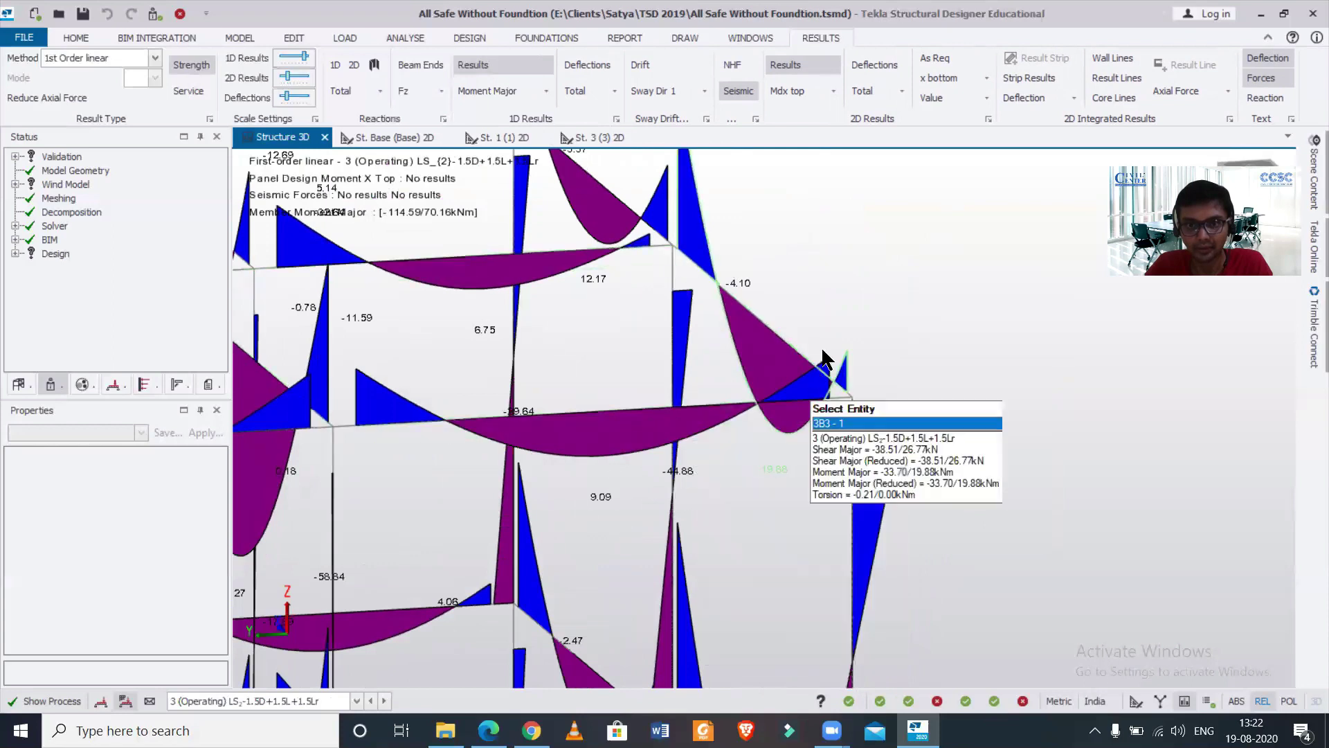
scroll(544, 452, down, 5)
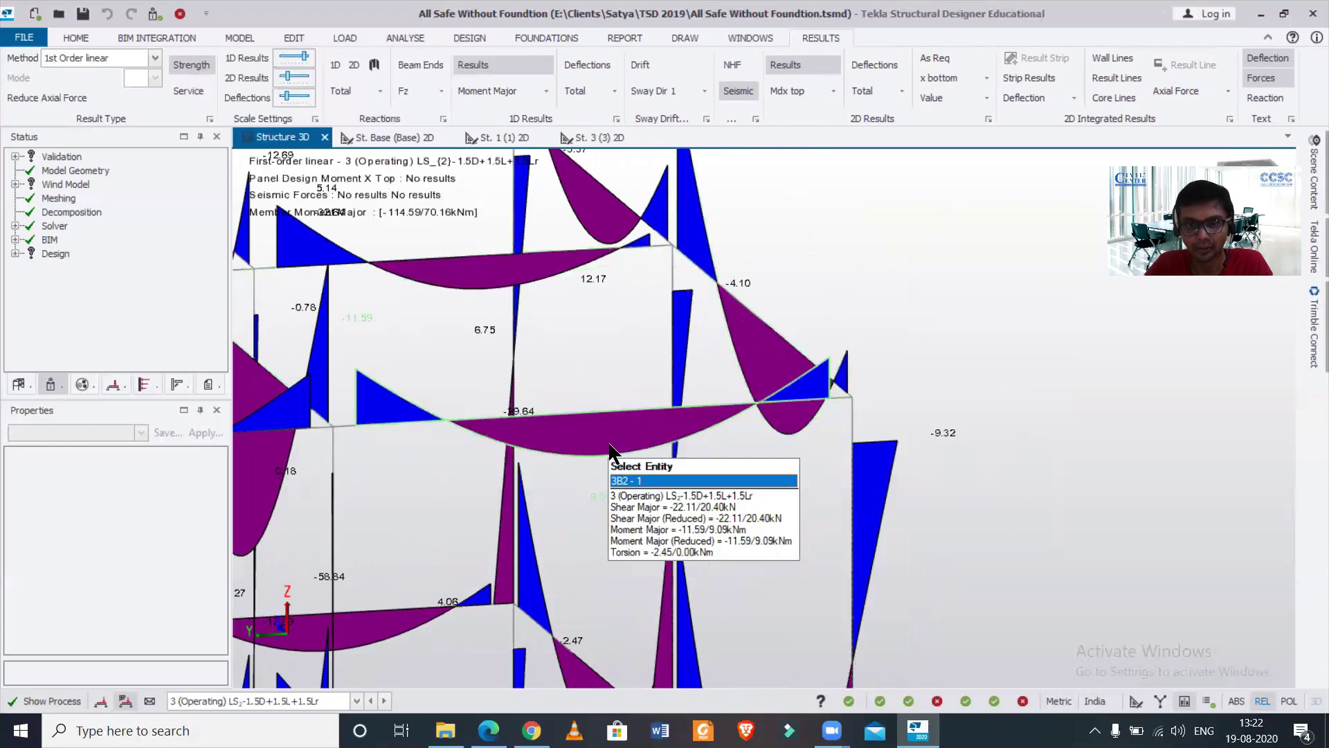
Check the major moment values of the beams one storey below the roof at the same corner.
scroll(808, 559, up, 3)
middle_drag(808, 559, 793, 519)
mouse_move(738, 493)
scroll(738, 491, up, 1)
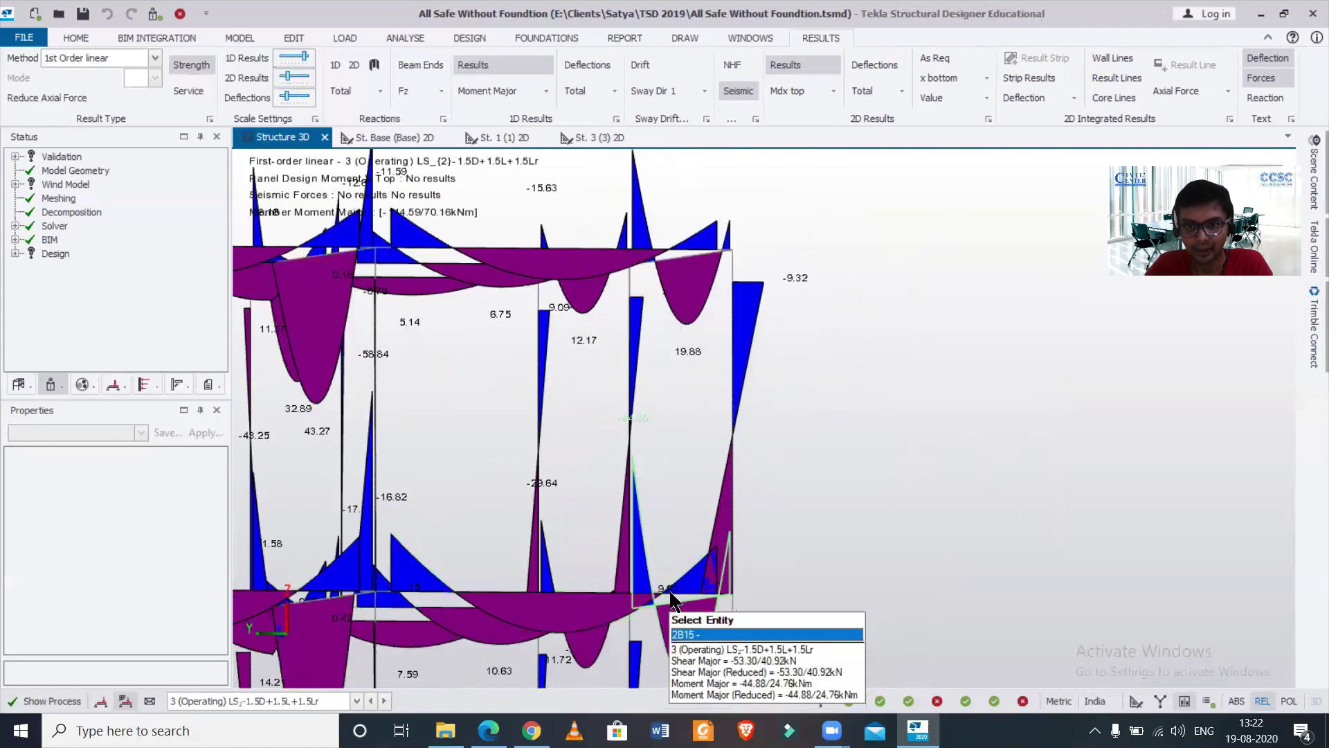
scroll(771, 529, down, 2)
scroll(771, 516, down, 2)
middle_drag(880, 558, 899, 494)
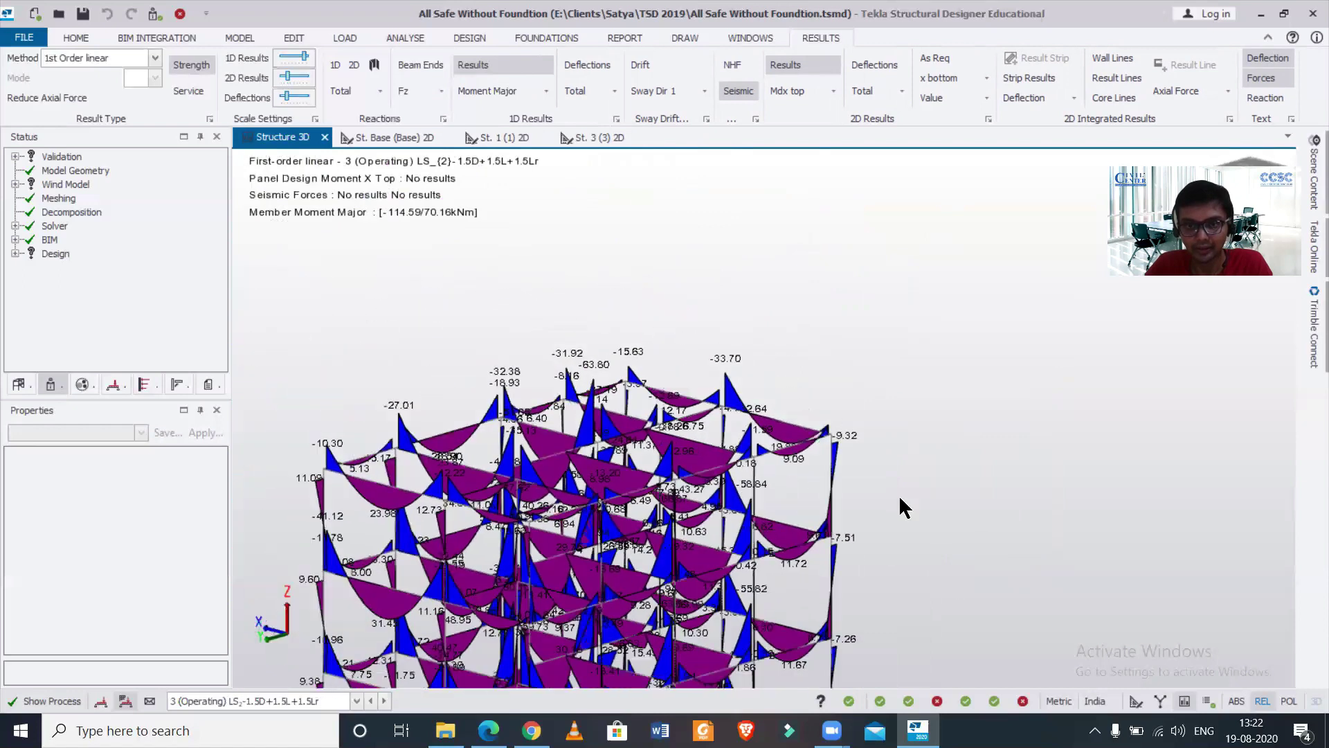
Increase the 2D results scale, reduce the 1D results scale, and inspect the smaller moment diagrams on the upper beams.
click(301, 99)
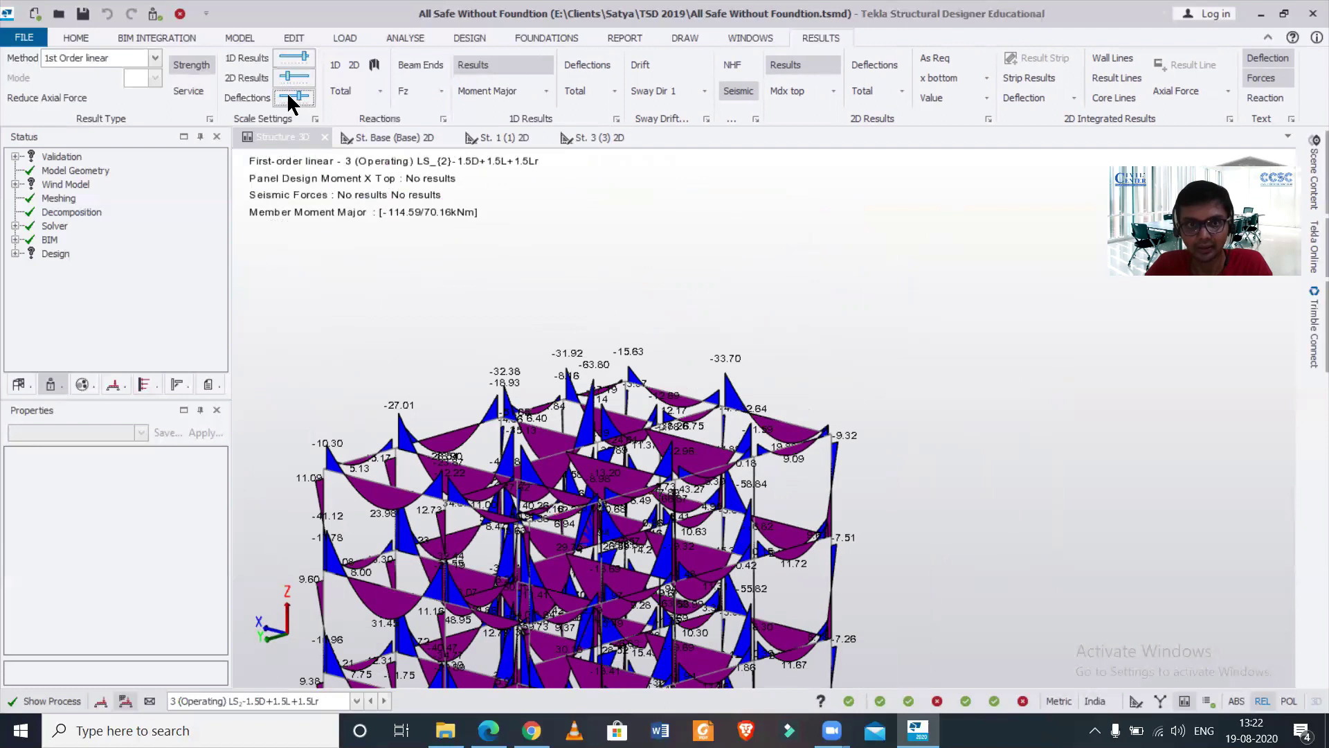
click(305, 78)
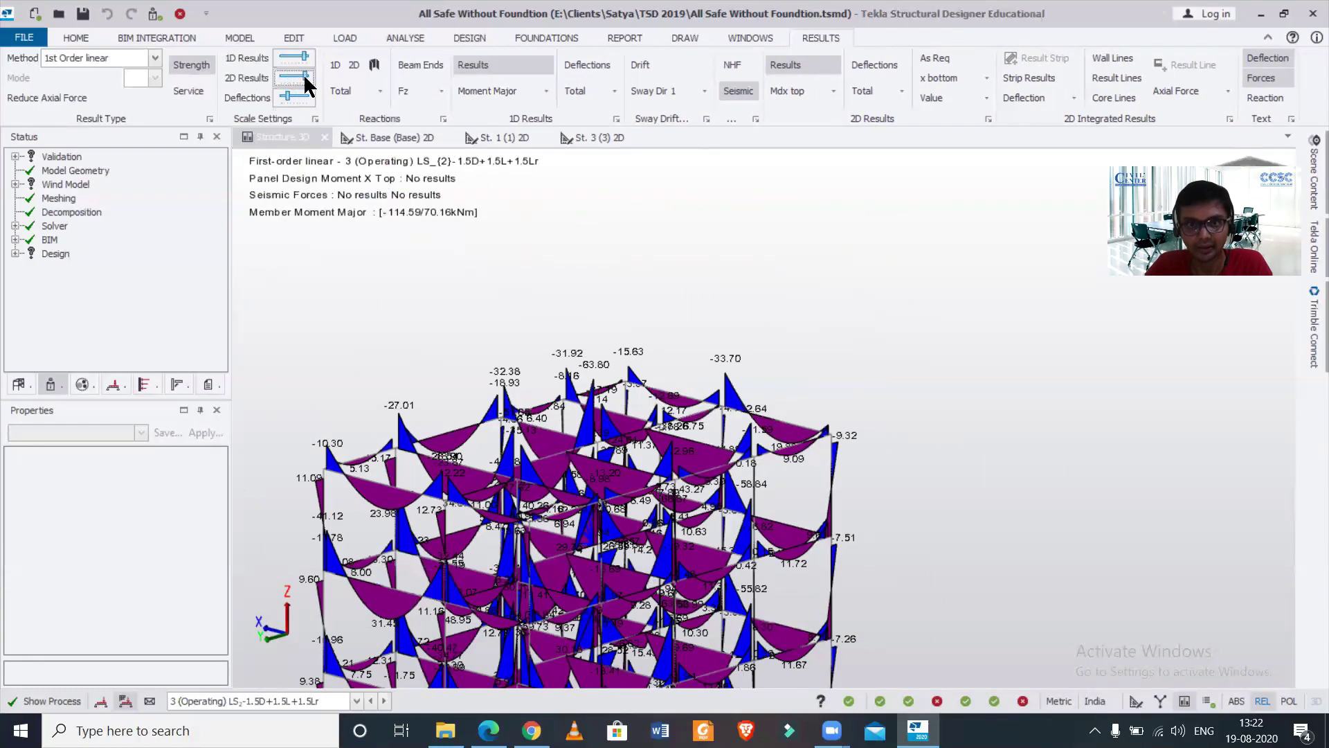
click(299, 59)
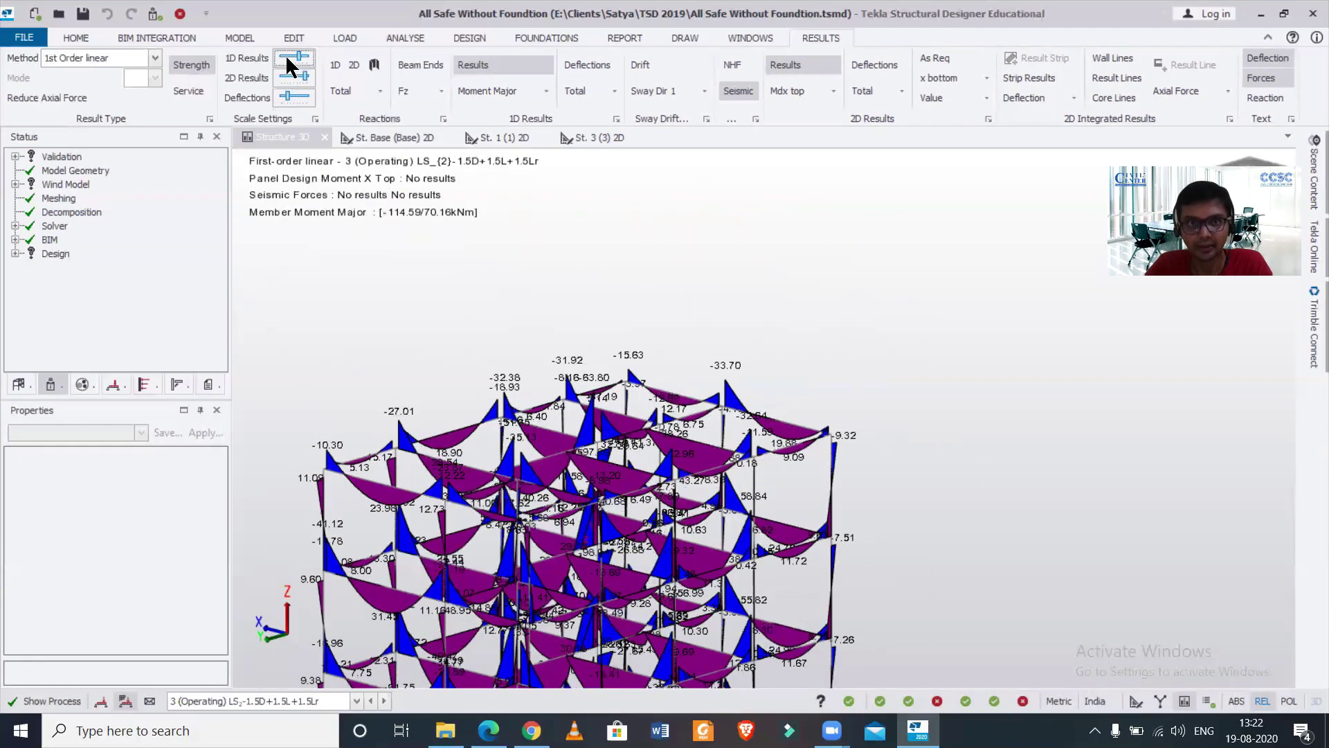
scroll(289, 67, down, 1)
drag(285, 57, 289, 55)
scroll(734, 436, up, 5)
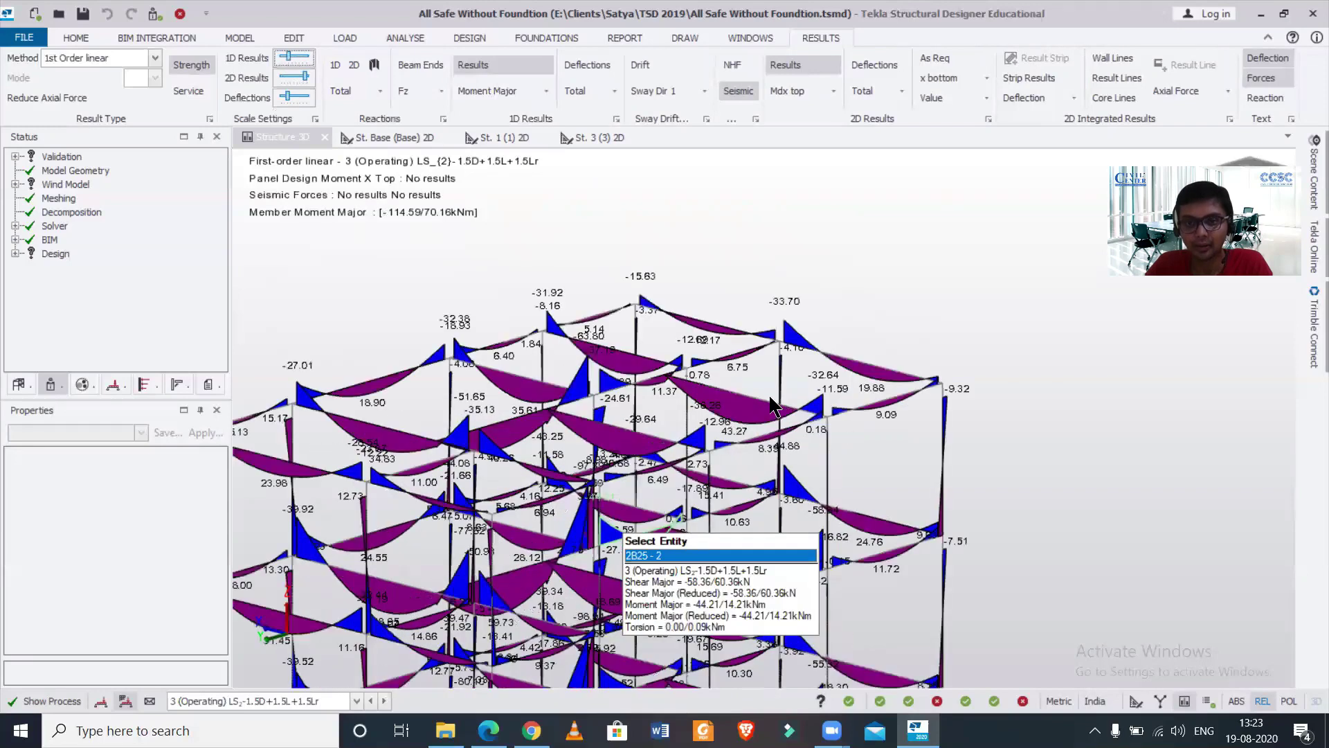
scroll(900, 263, down, 4)
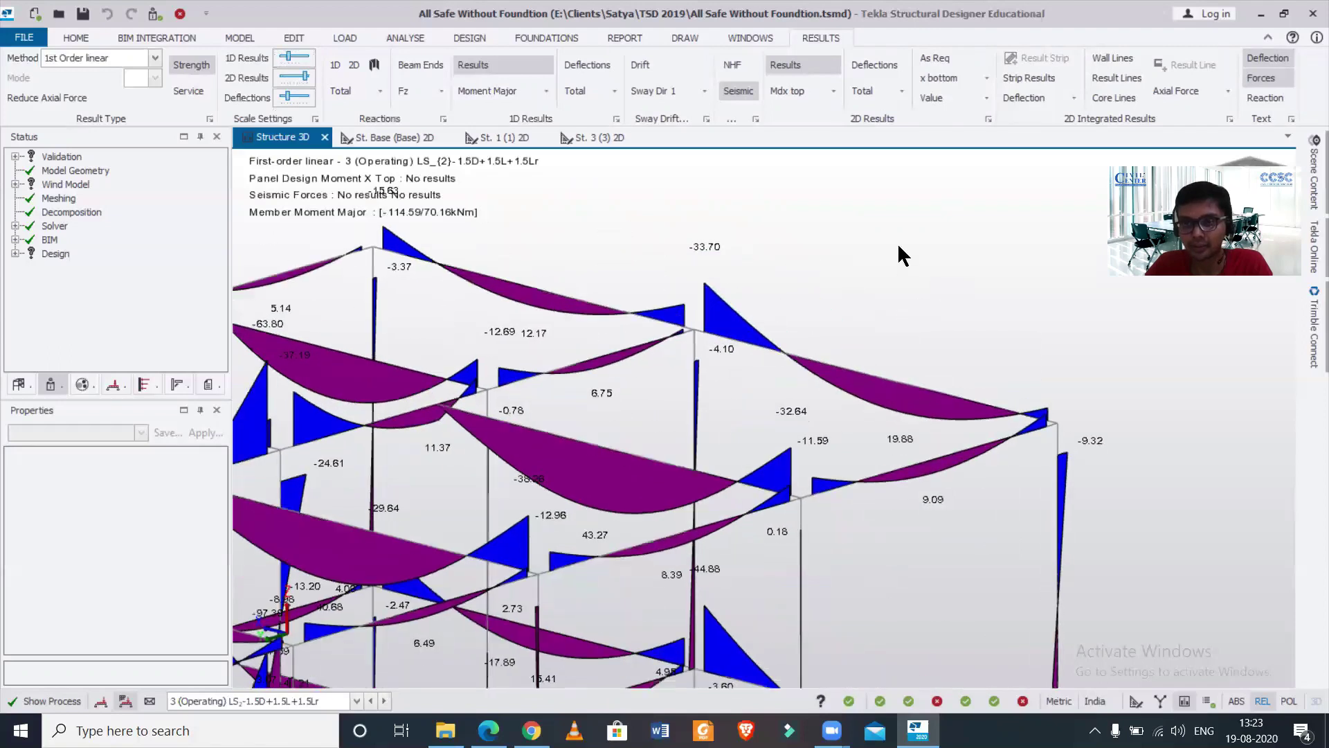
scroll(884, 332, down, 4)
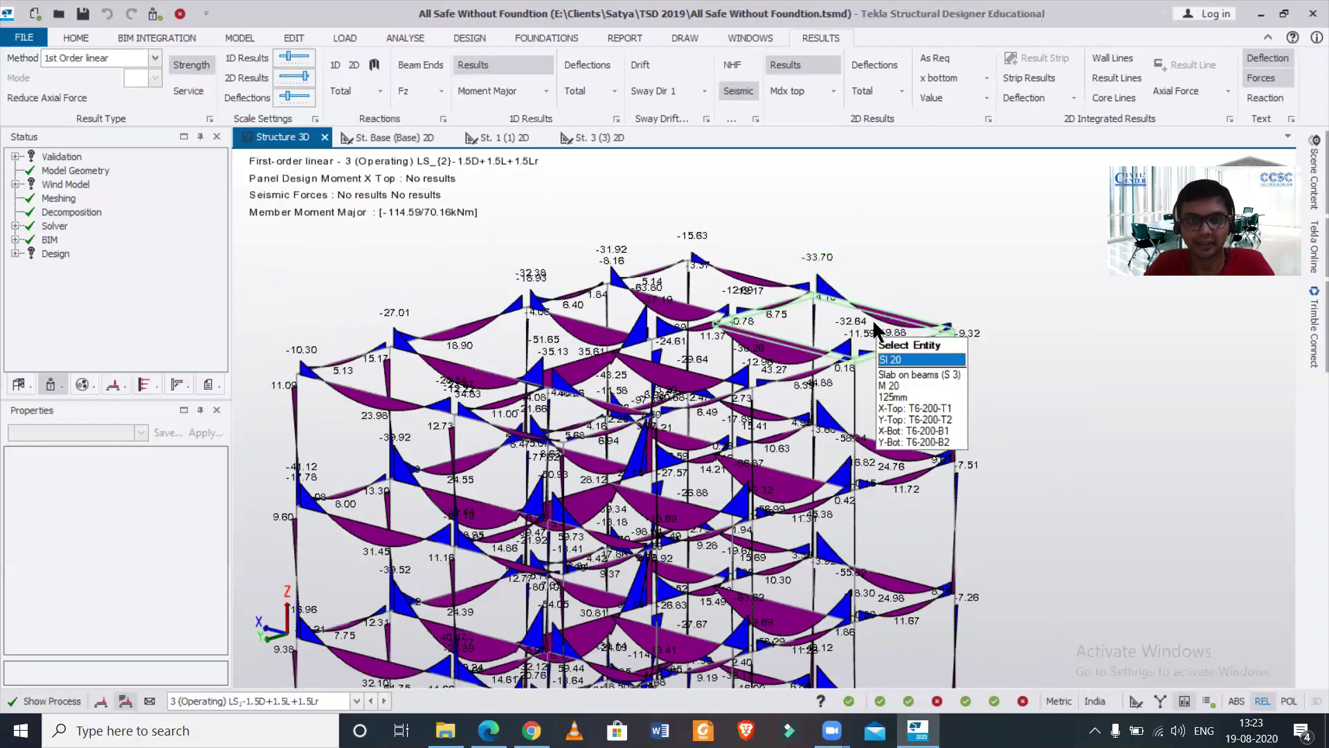
Try the 1st Order RSA seismic method for the displayed results.
click(547, 91)
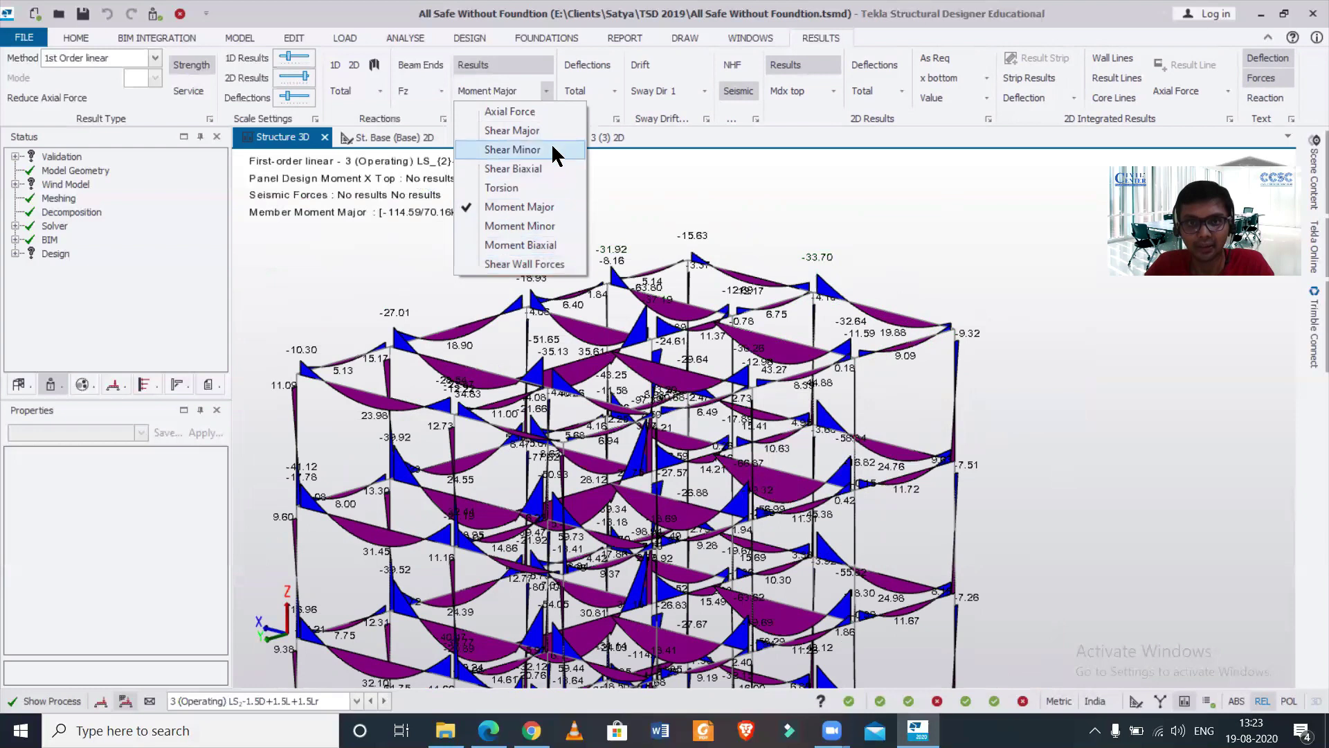
click(613, 162)
click(155, 57)
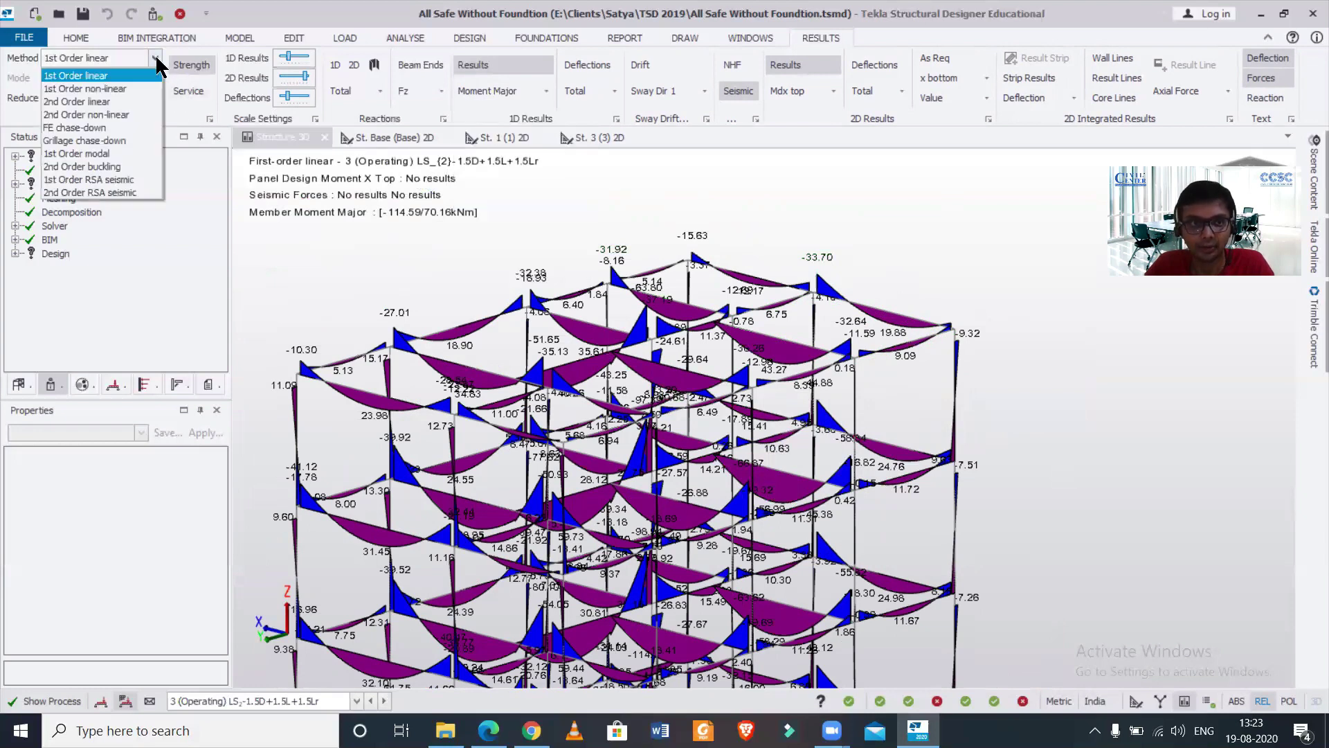
click(123, 177)
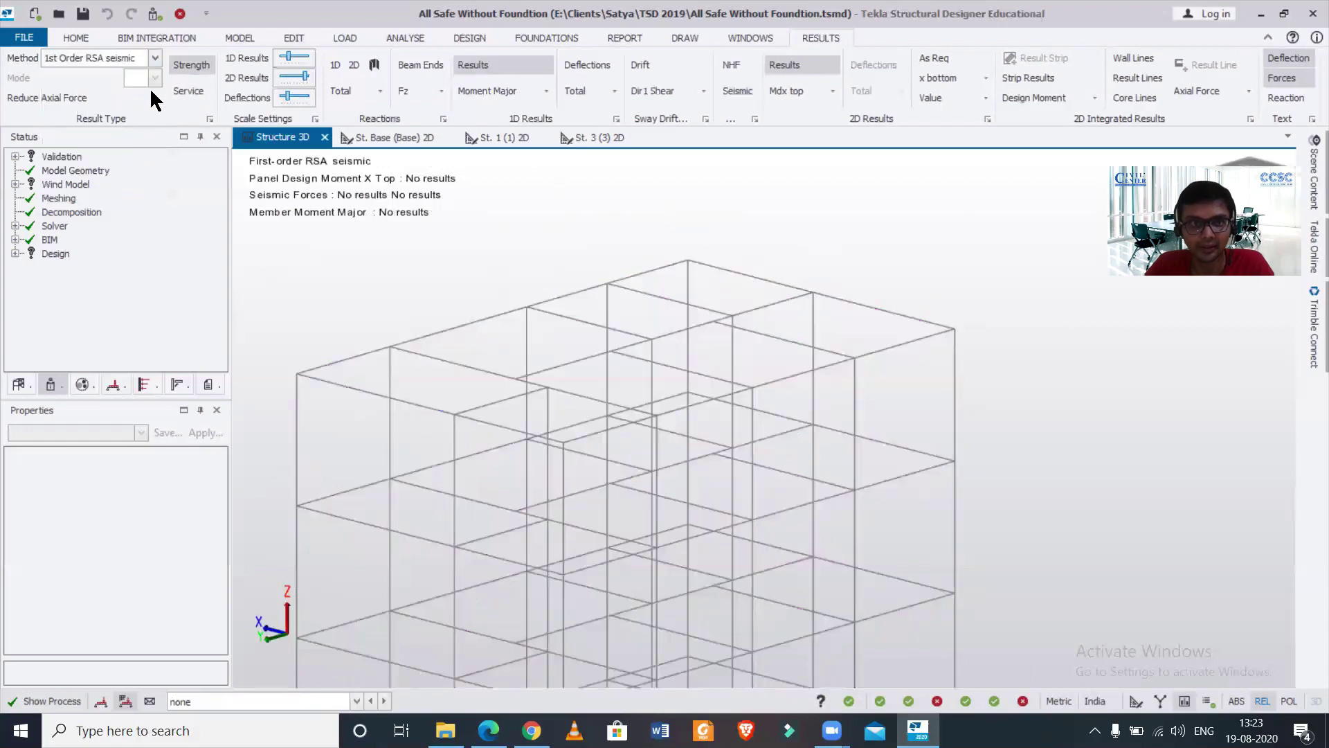
Set the result method to FE chase-down and display load combination 3 (Operating) LS2-1.5D+1.5L+1.5Lr.
click(155, 57)
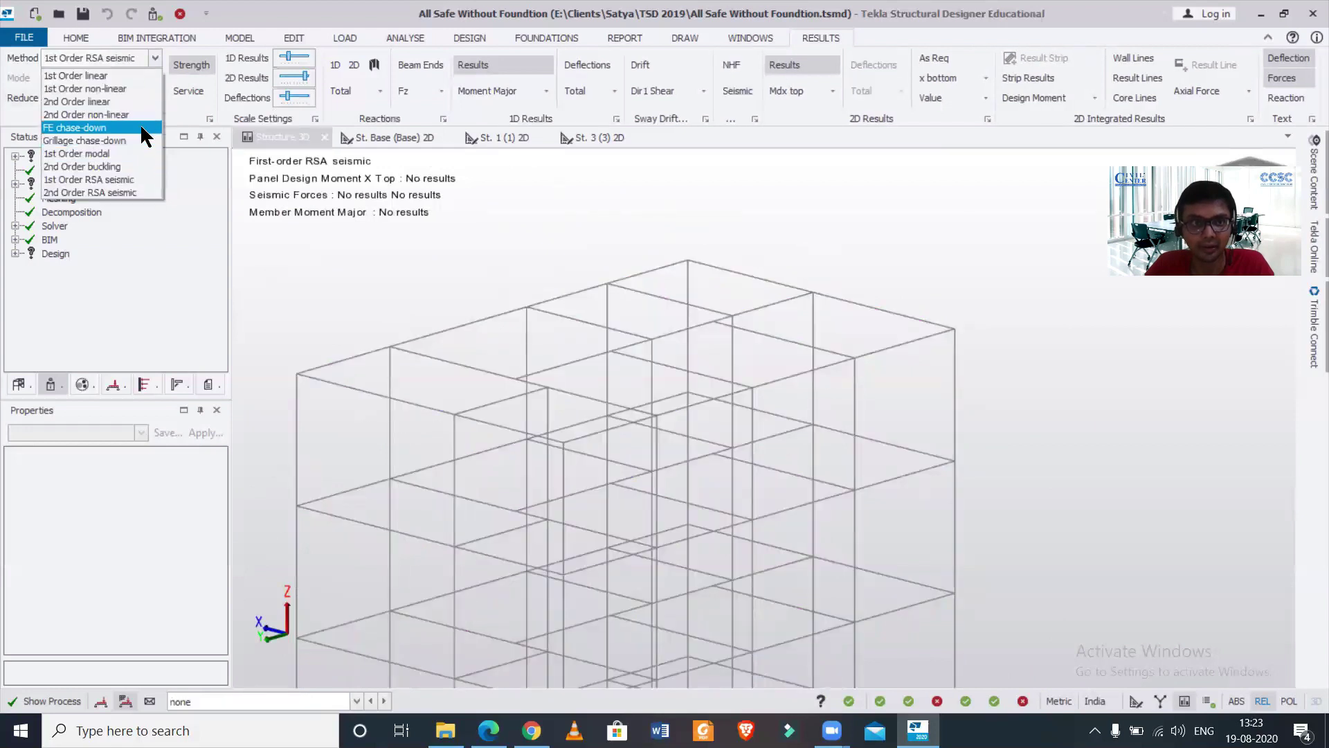
click(140, 125)
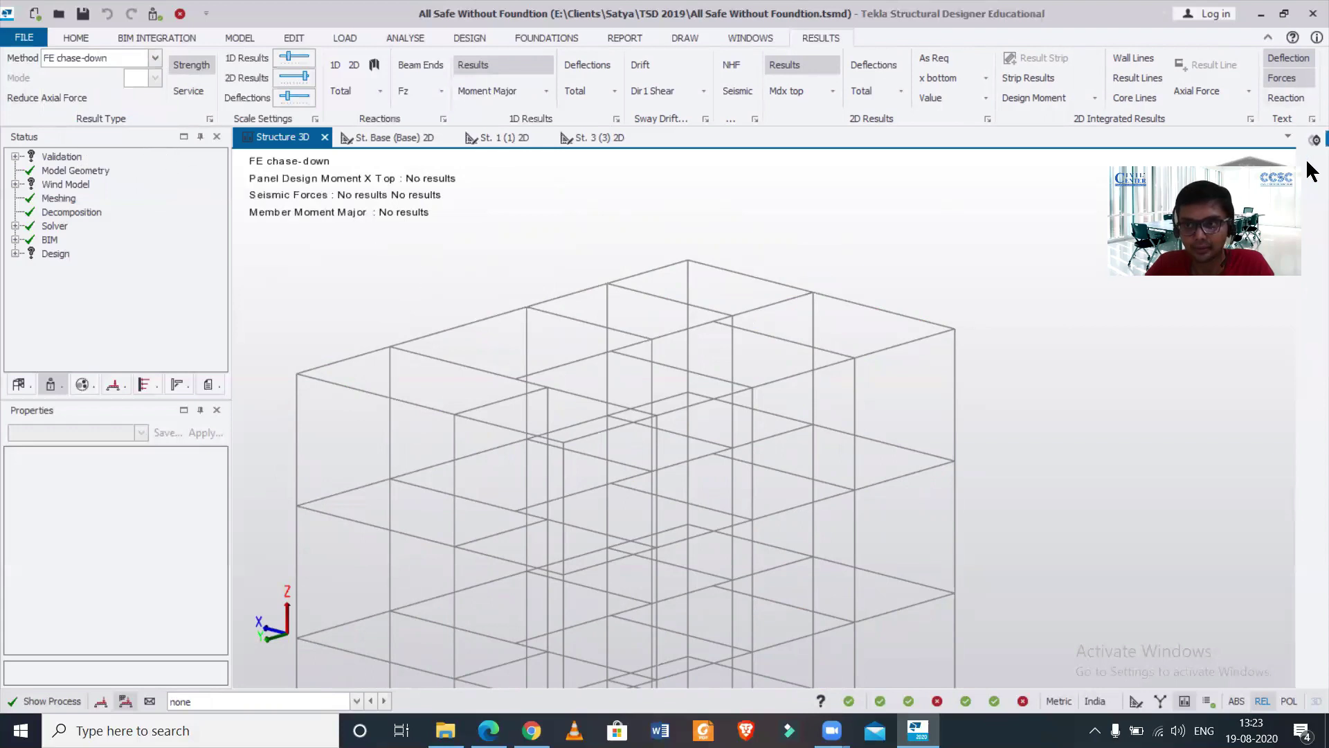
click(1313, 173)
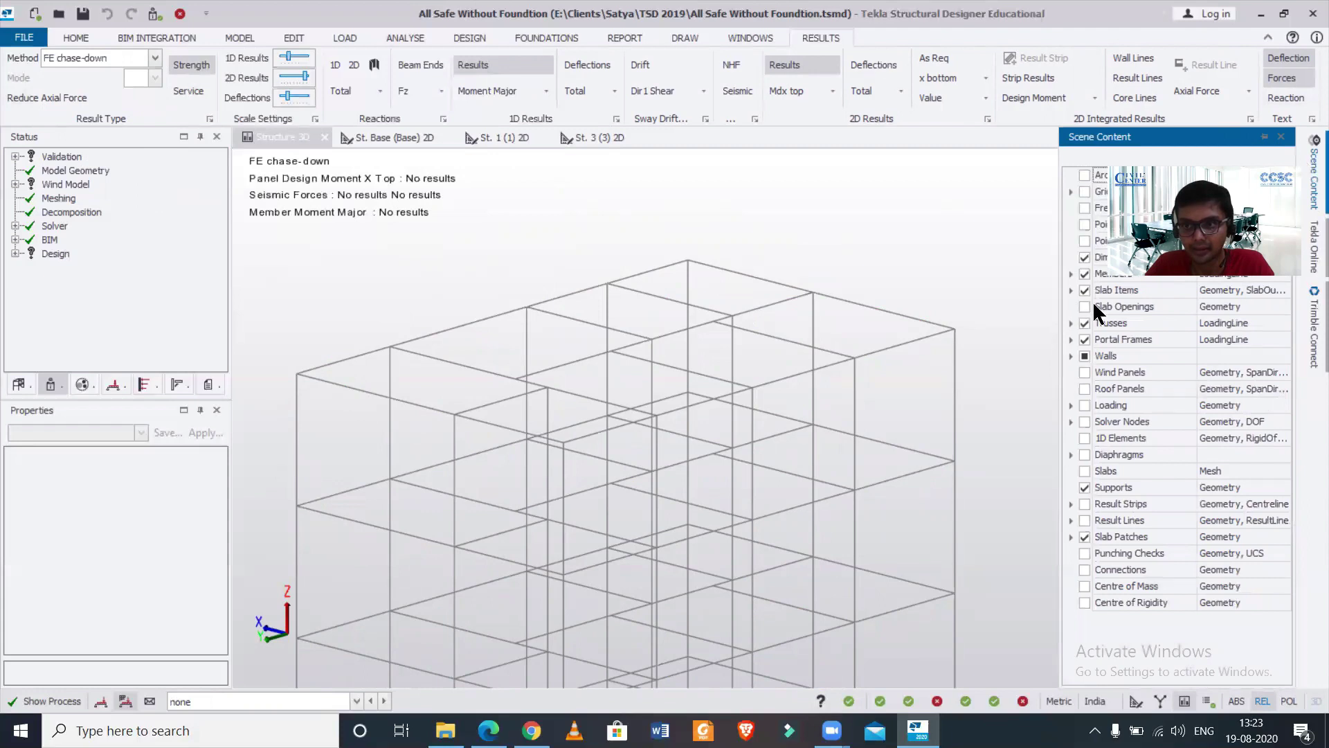
click(1084, 290)
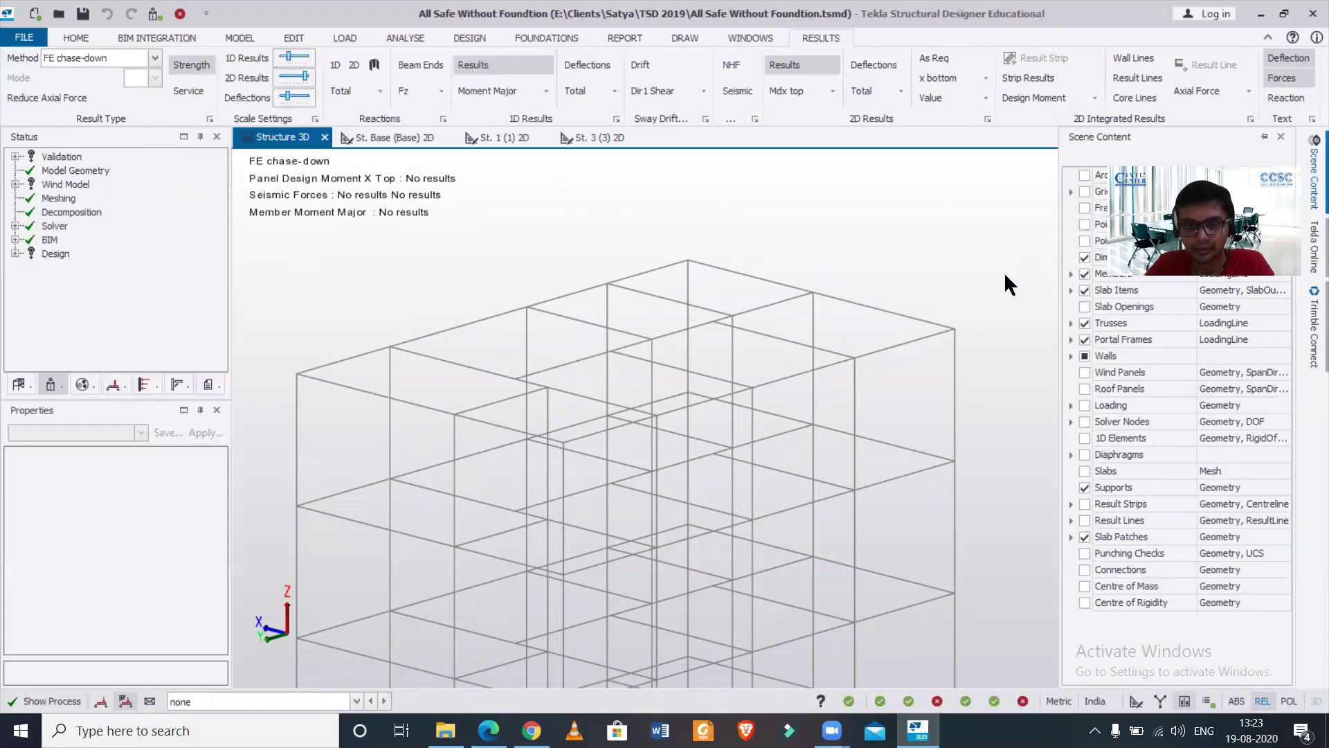
click(184, 706)
click(185, 706)
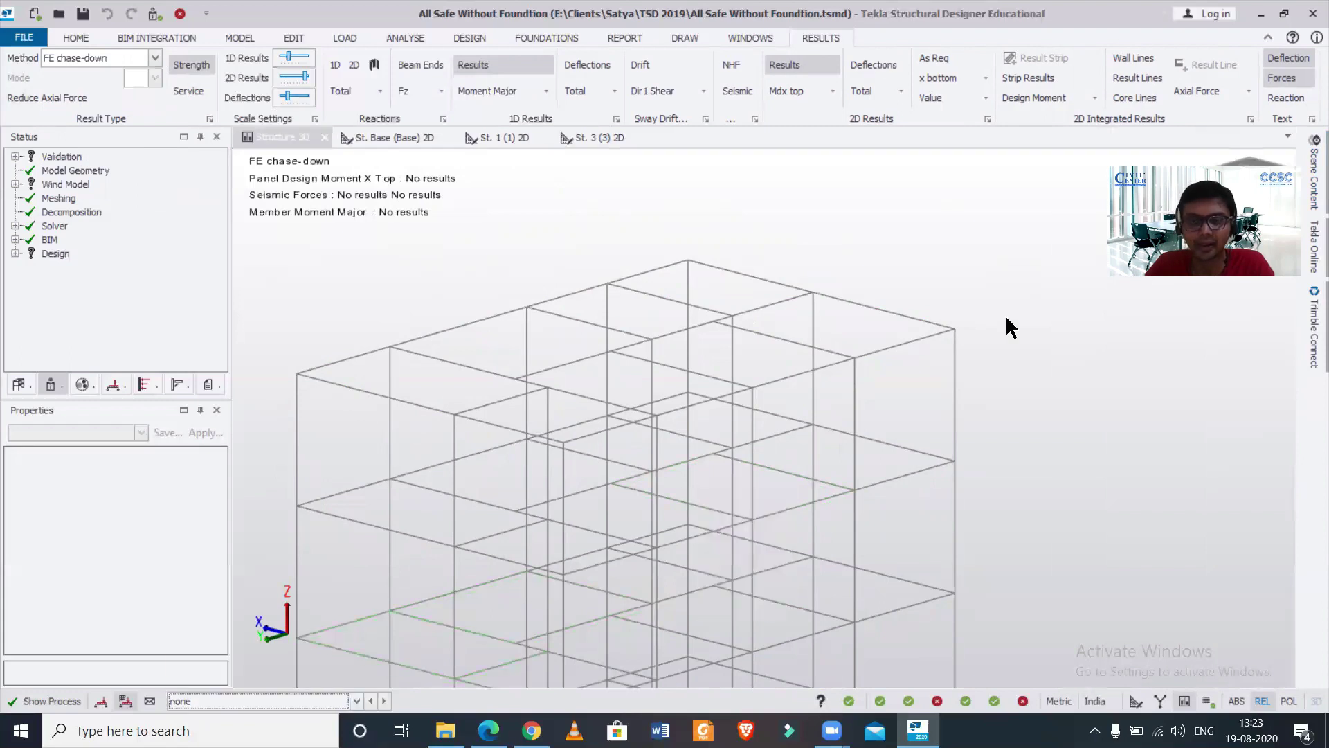
click(356, 700)
click(355, 670)
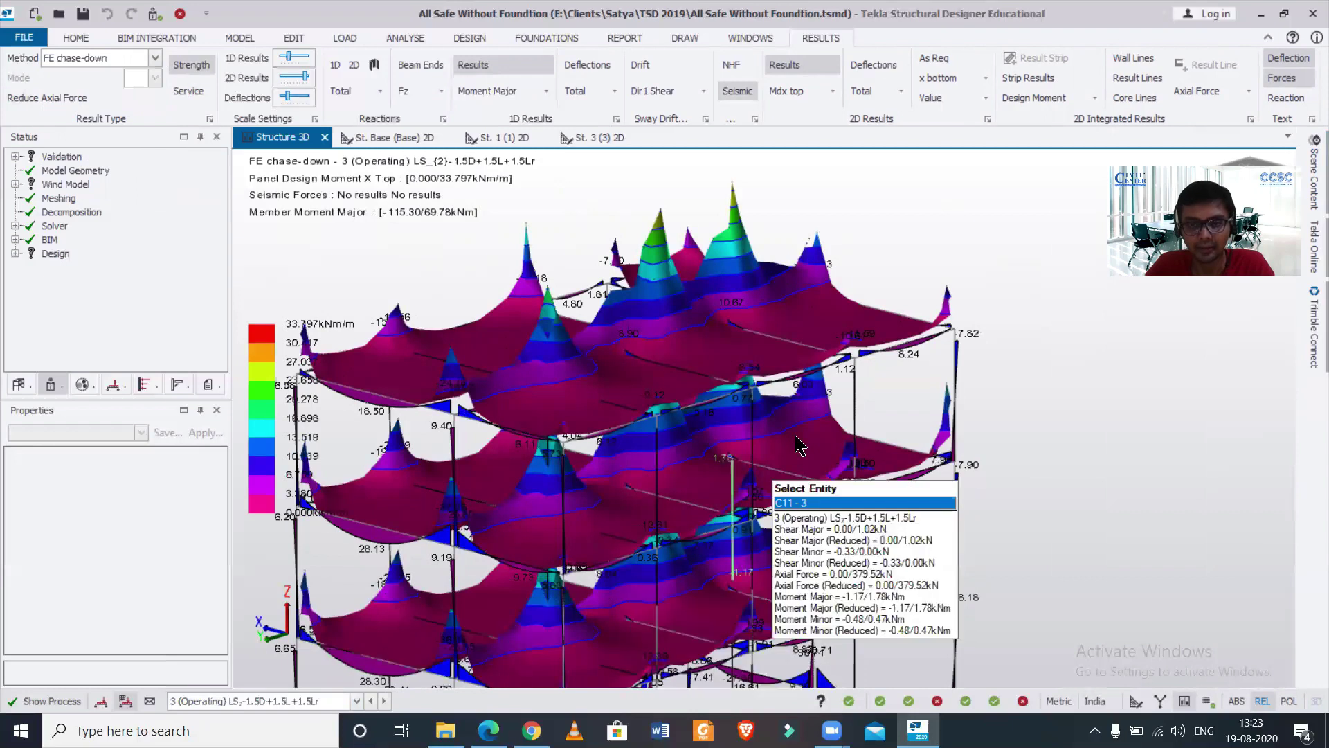
Change the 2D slab results to Mdx bottom.
scroll(801, 446, down, 3)
middle_drag(710, 482, 753, 442)
scroll(757, 453, up, 2)
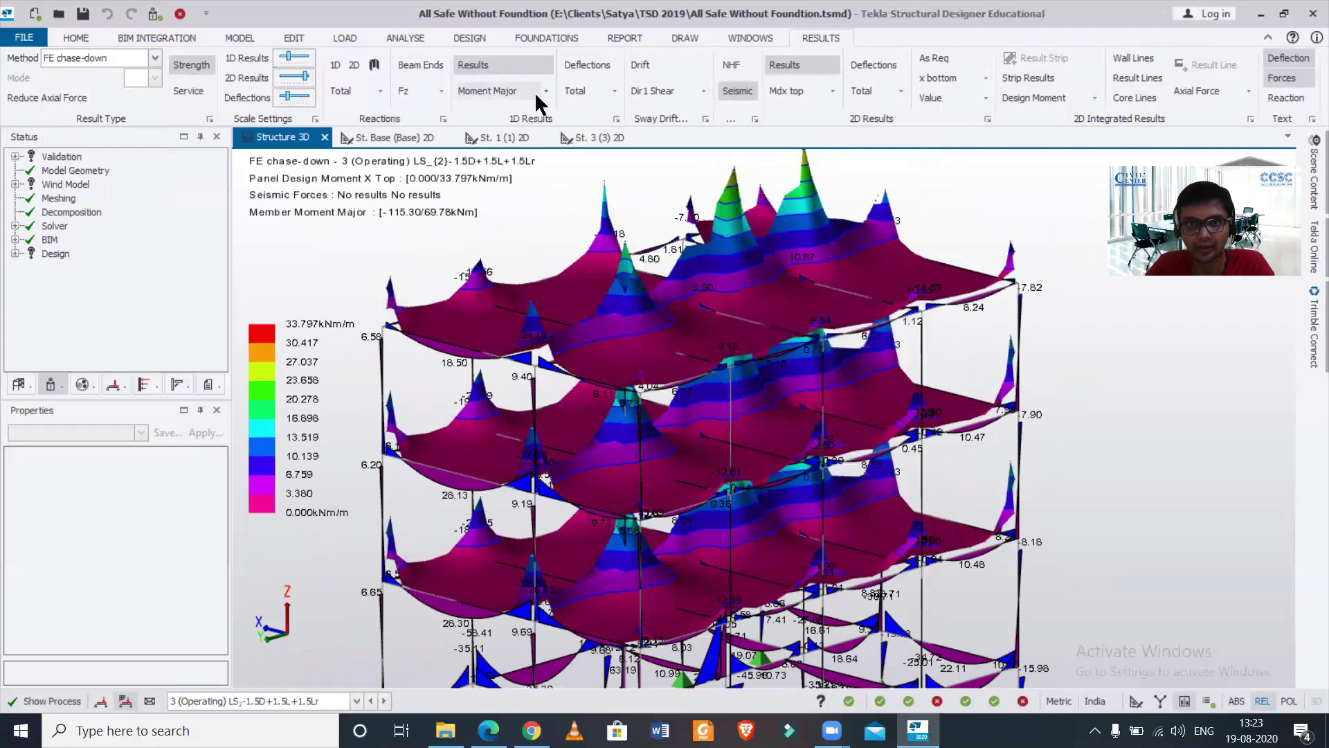
click(820, 95)
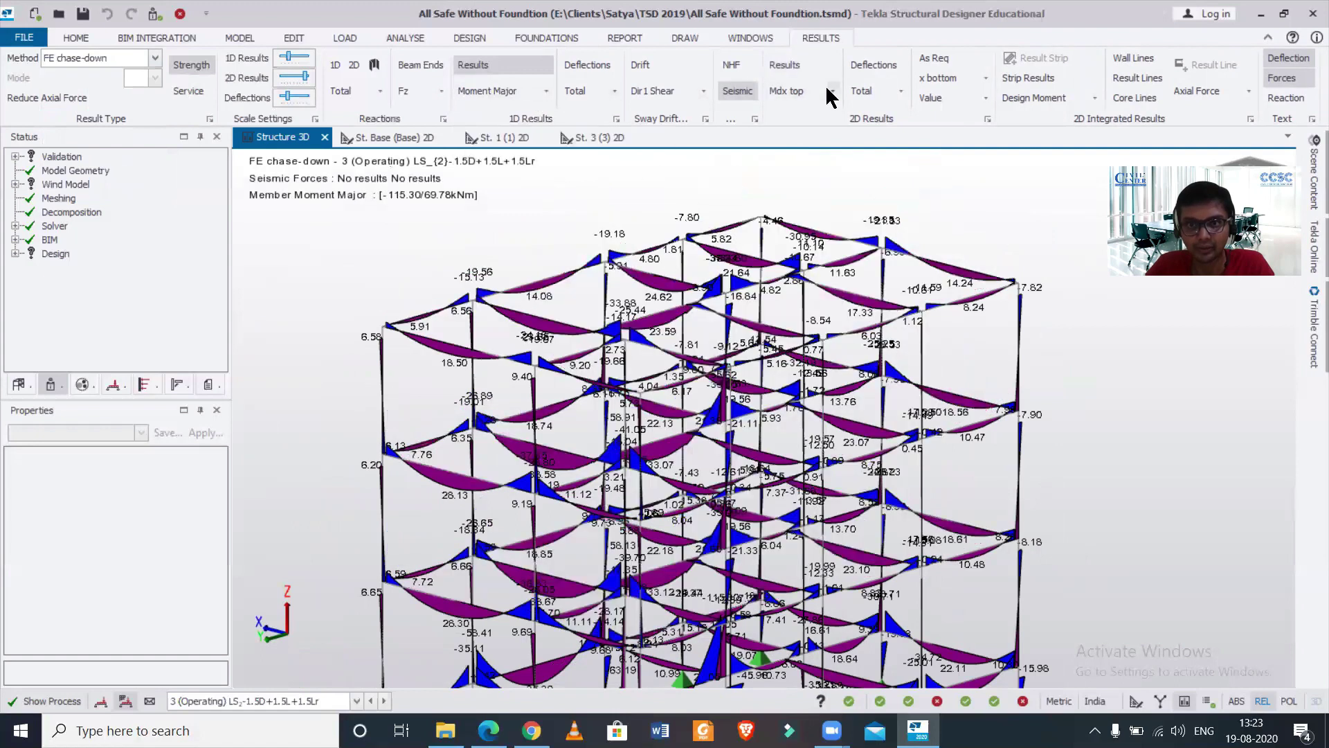
click(832, 92)
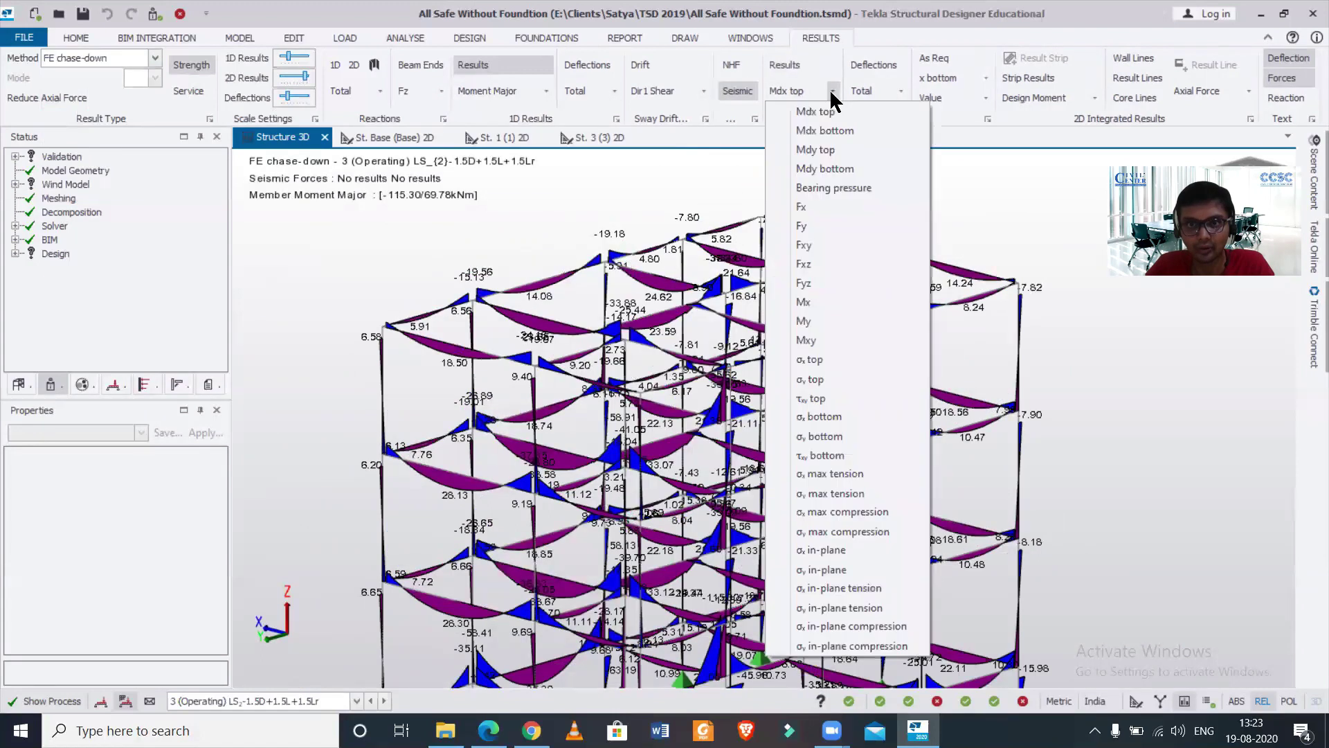
click(837, 132)
scroll(921, 315, up, 3)
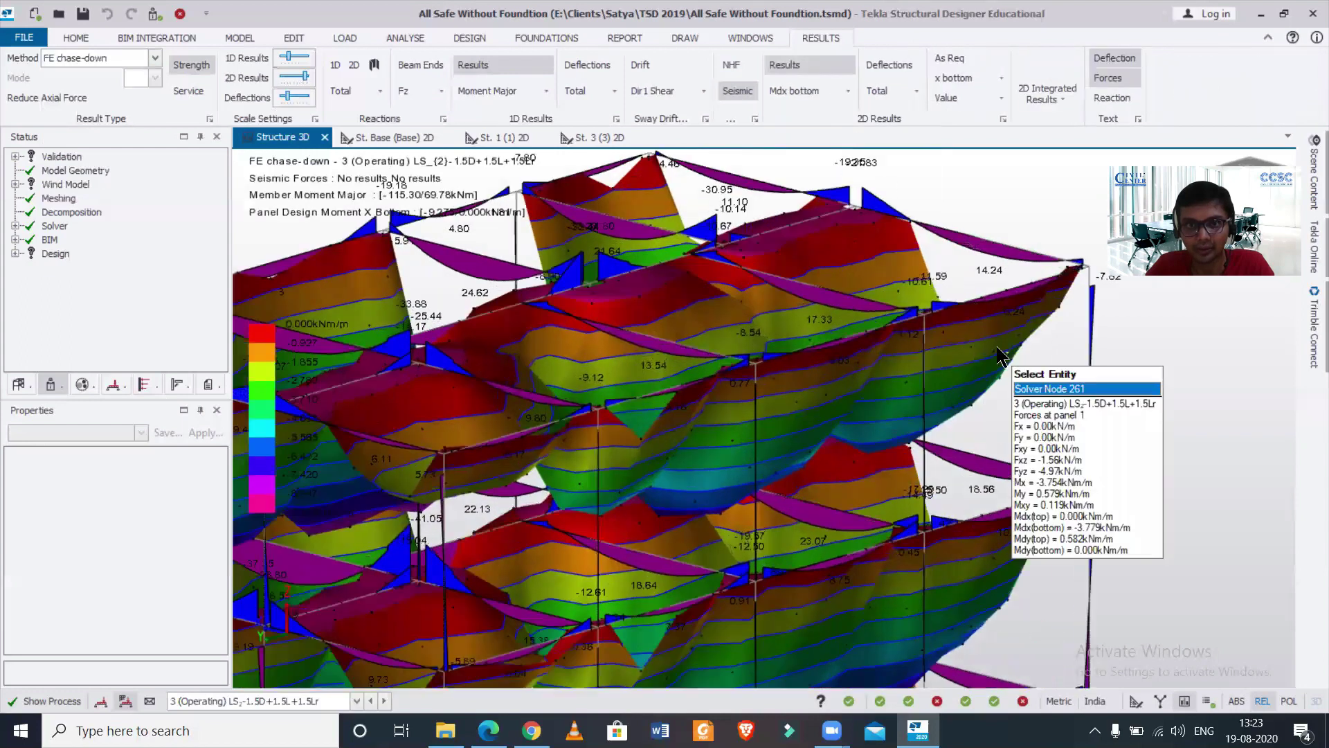
Flatten the slab contours by reducing the 2D results scale and examine the Mdx bottom distribution across the floors.
drag(304, 76, 268, 85)
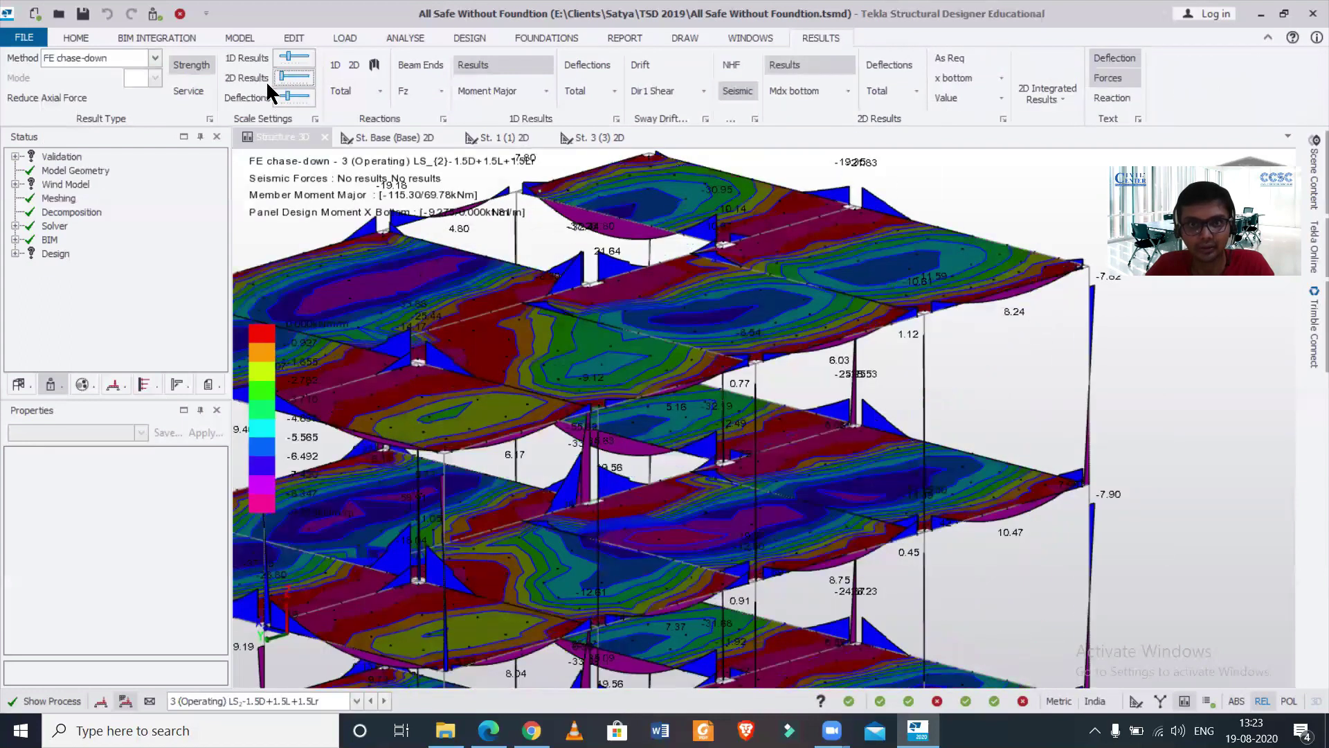
mouse_move(856, 326)
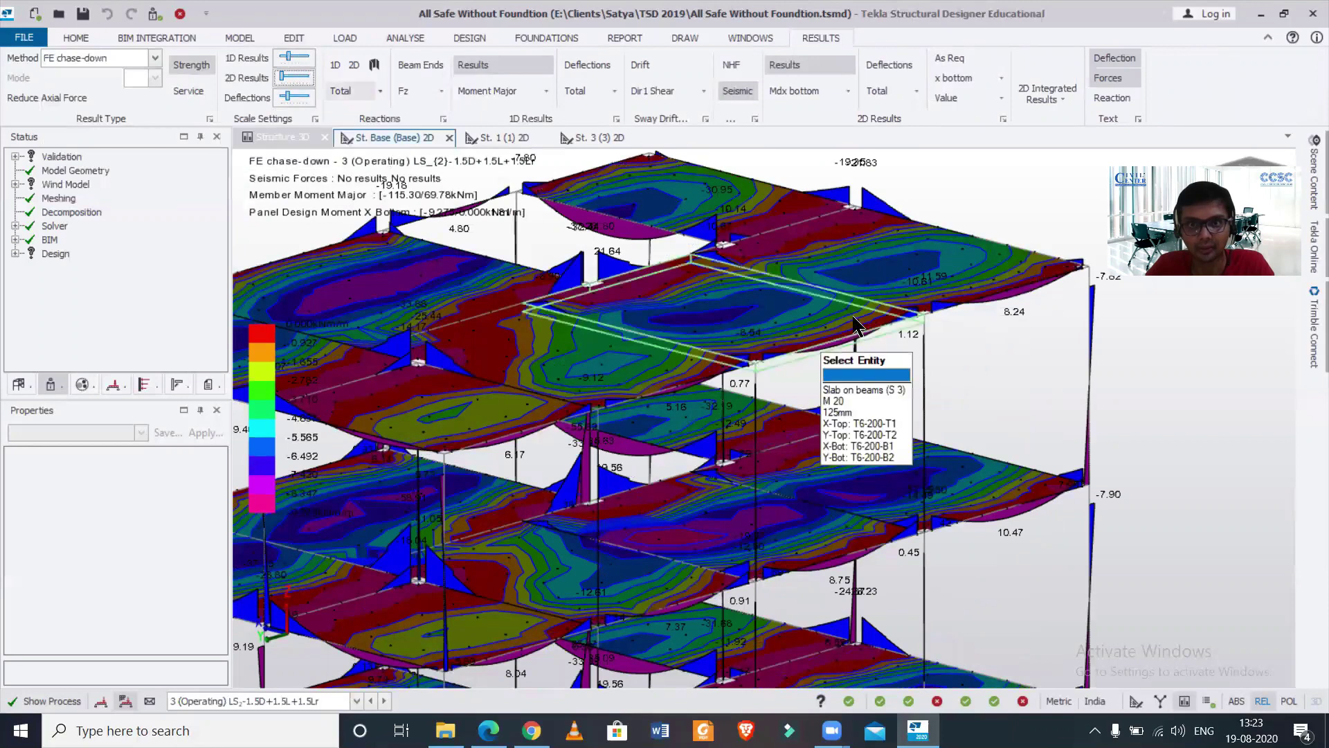
scroll(946, 458, up, 3)
mouse_move(928, 440)
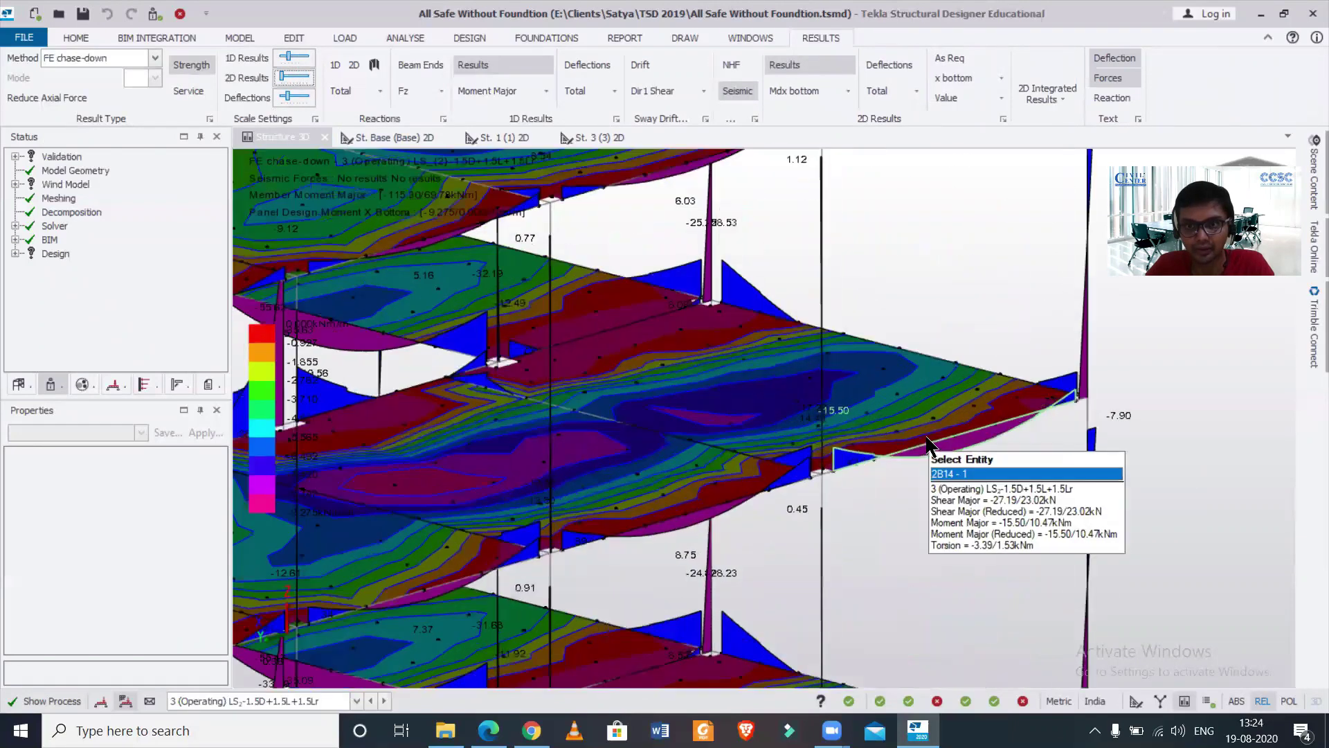
scroll(924, 433, down, 4)
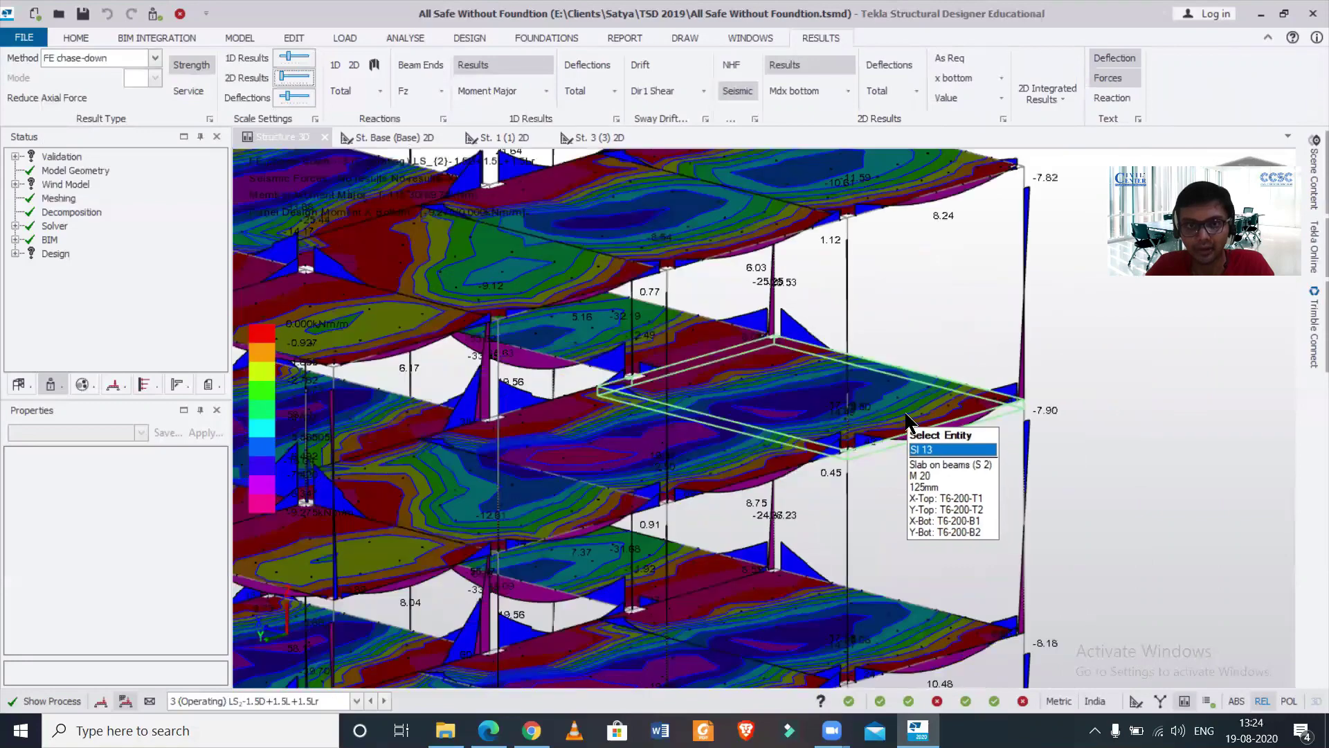
scroll(905, 415, down, 2)
middle_drag(962, 499, 1141, 523)
scroll(943, 490, down, 4)
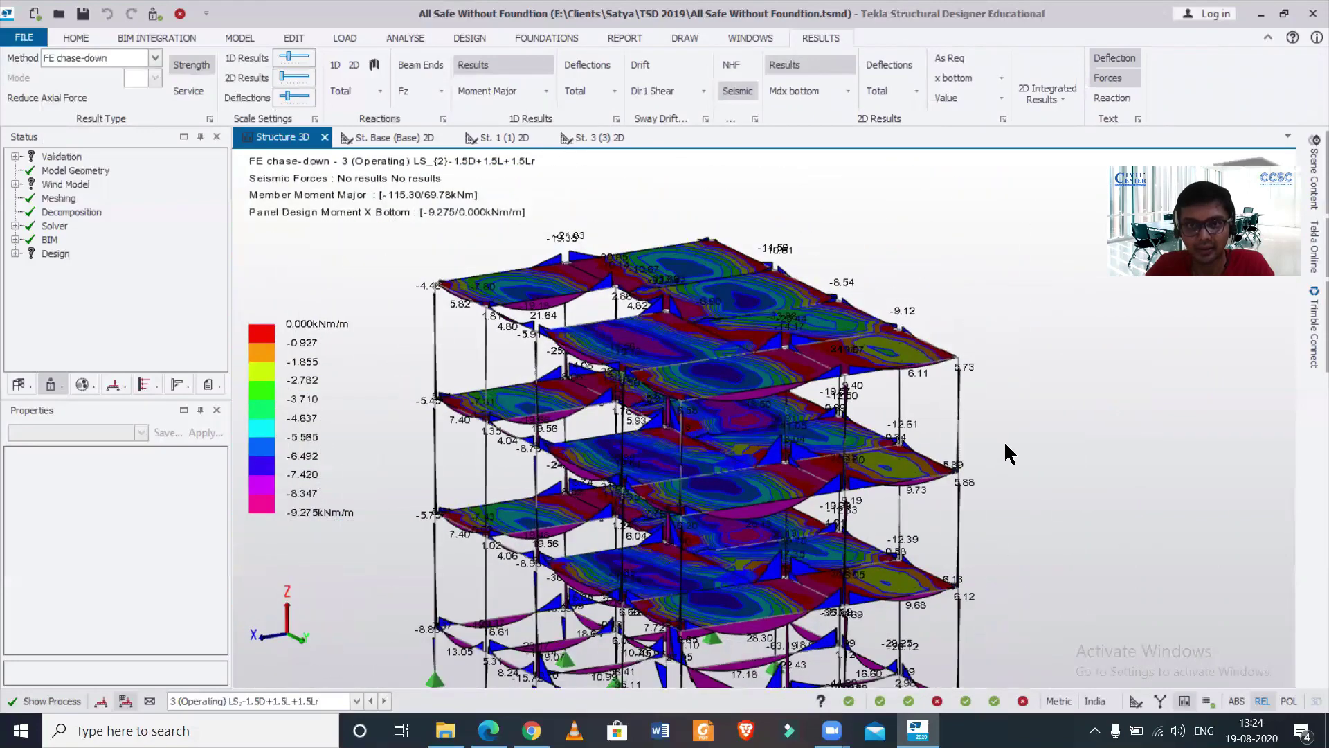
middle_drag(994, 447, 1062, 430)
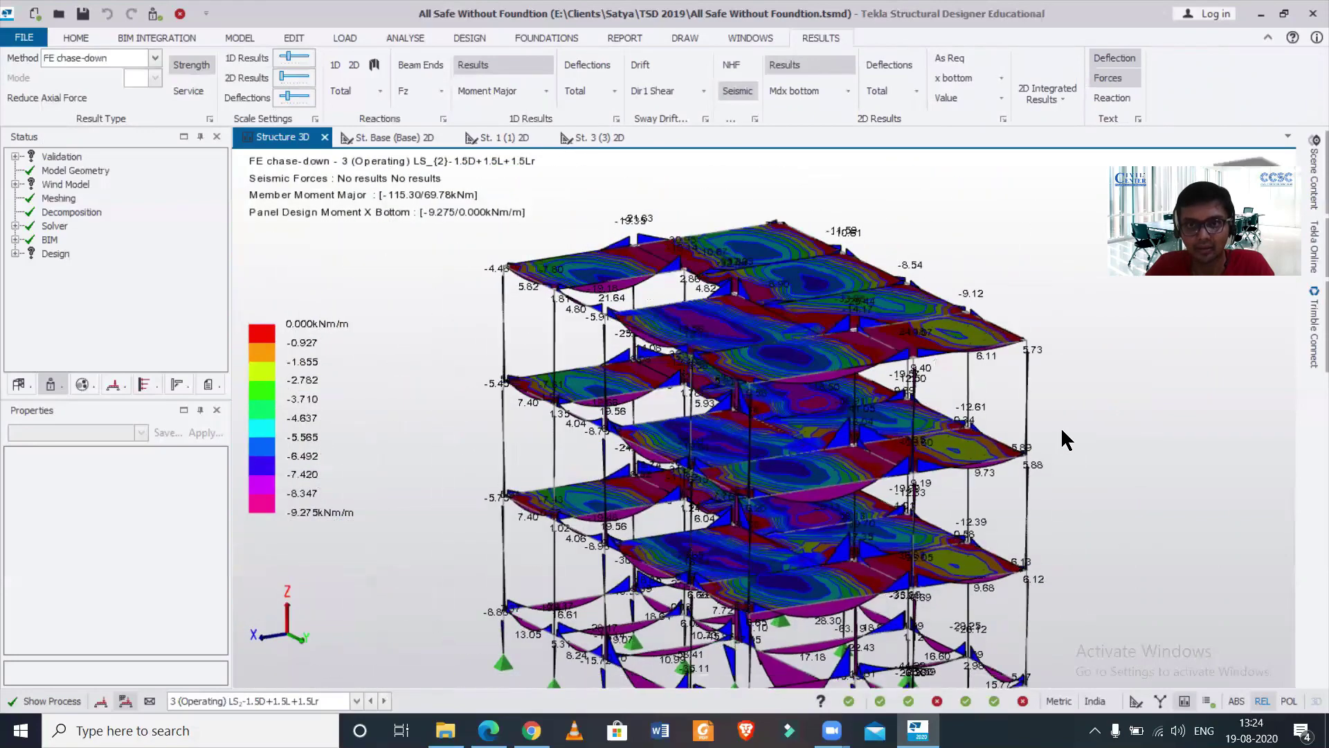
Change the 2D slab results to Mdx top and examine the design moment contours and the nodal values on the upper floors.
click(847, 91)
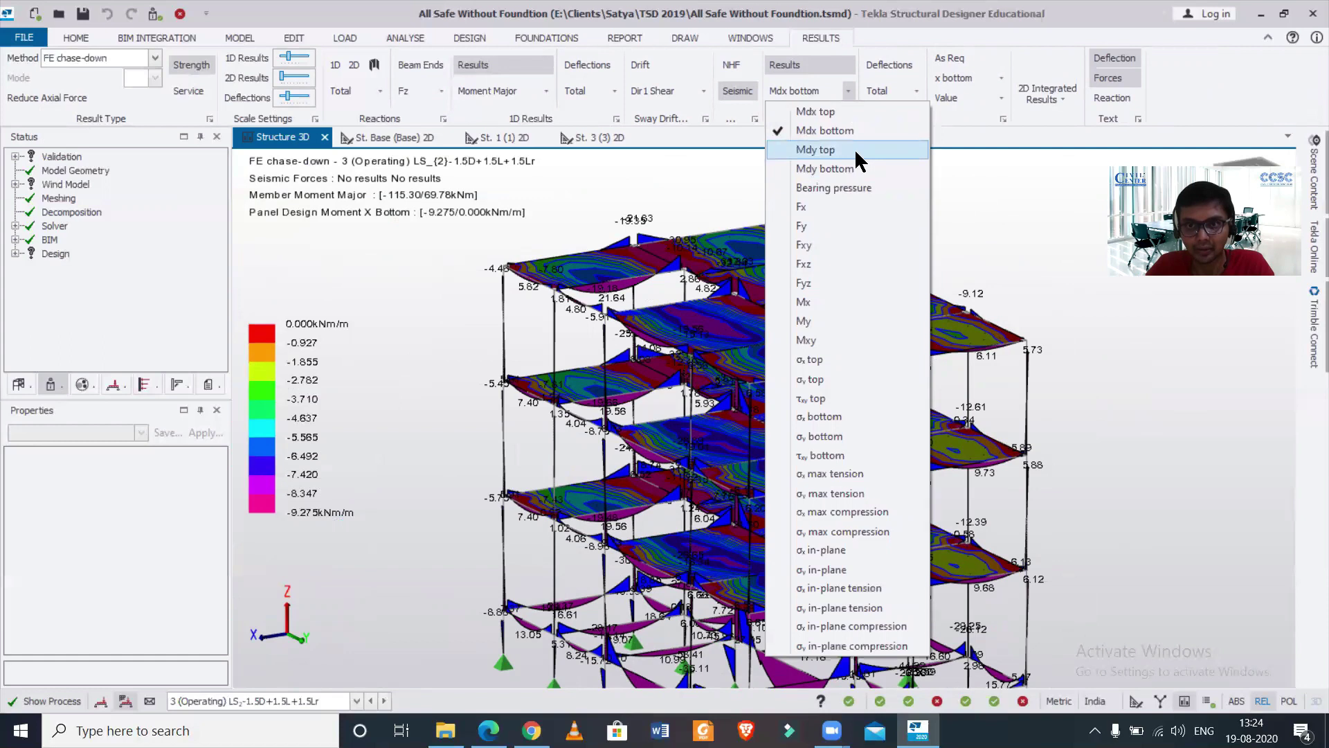
click(857, 111)
scroll(866, 191, up, 3)
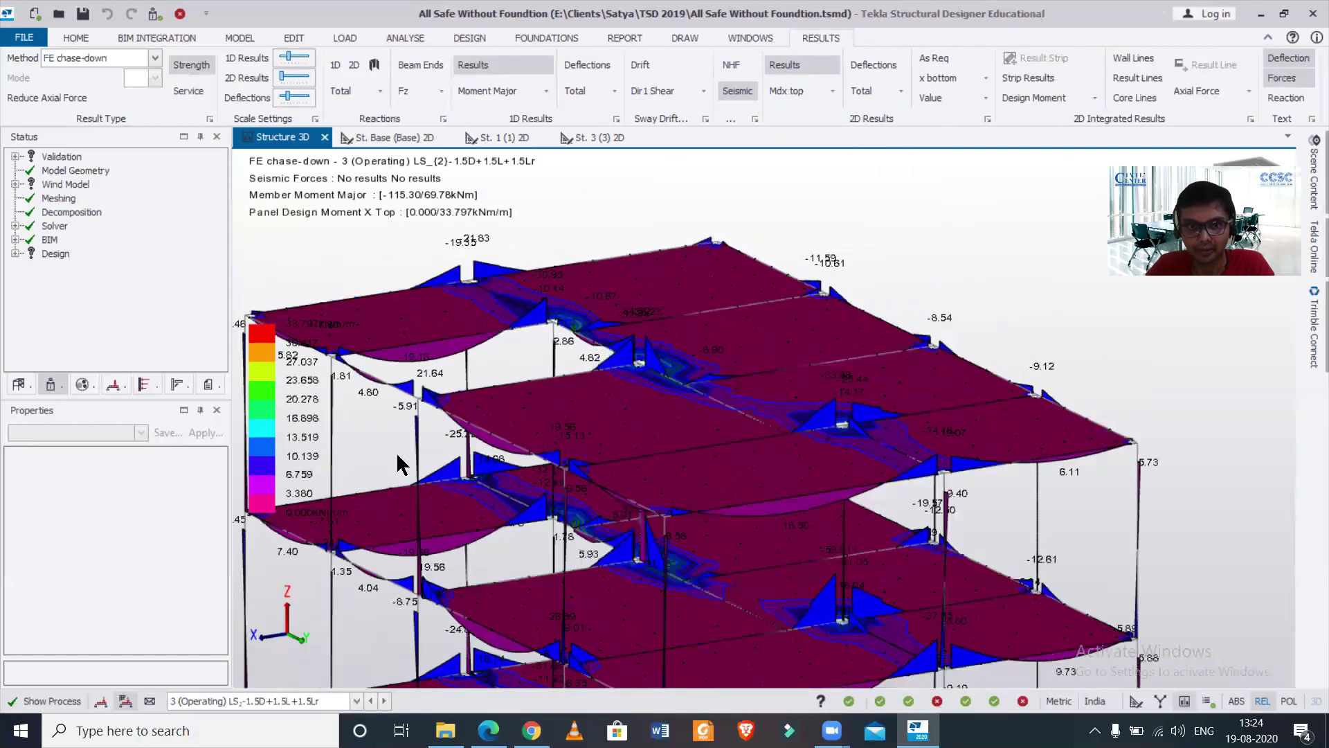
scroll(390, 457, down, 5)
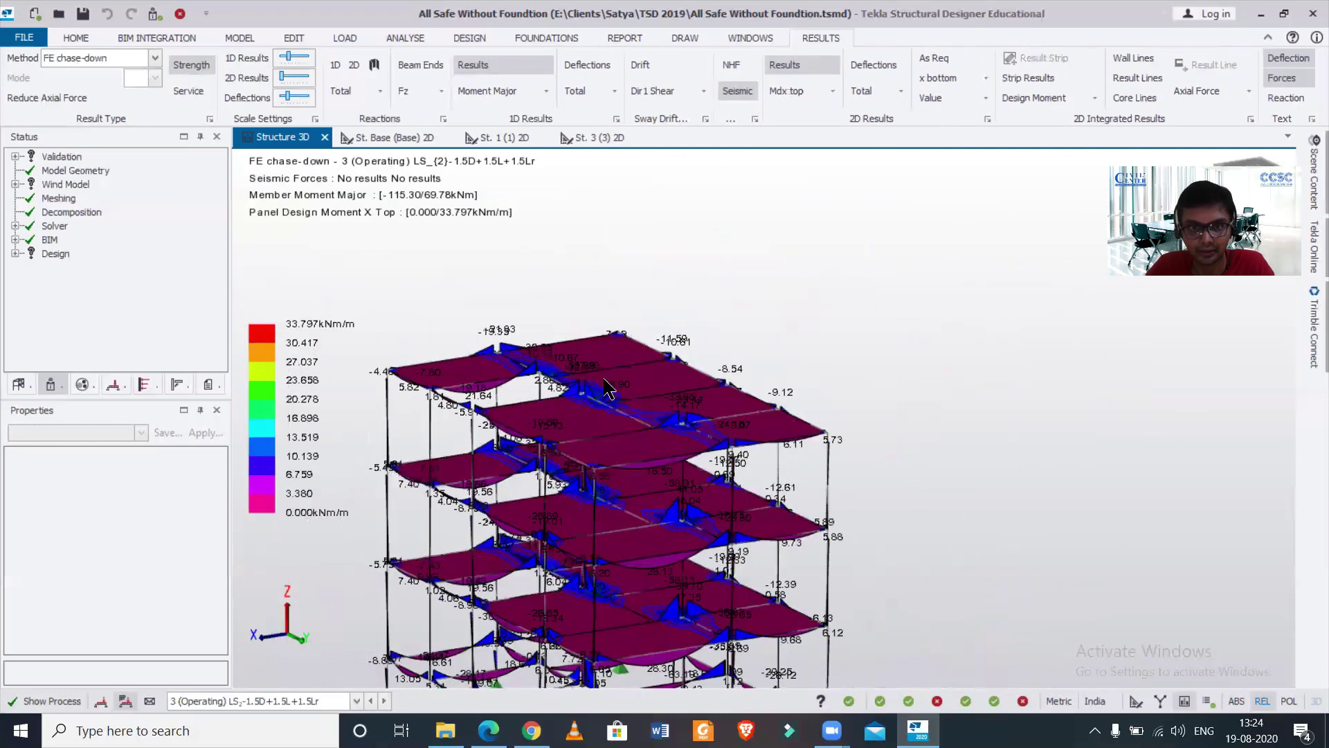
mouse_move(585, 433)
scroll(665, 384, up, 2)
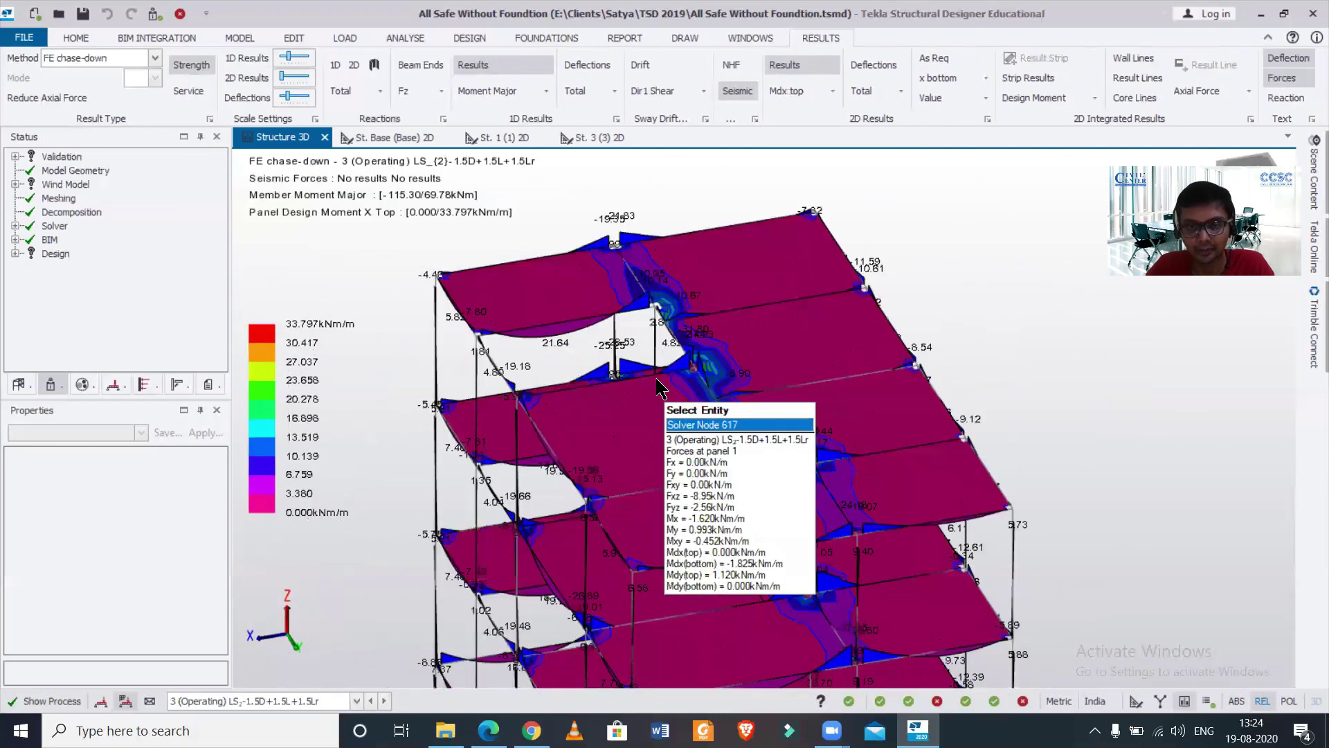
Display the total 2D deflections of the slabs and inspect the contours from both sides of the building.
click(871, 61)
right_drag(945, 338, 747, 320)
shift+middle_drag(751, 331, 612, 320)
right_drag(612, 320, 546, 305)
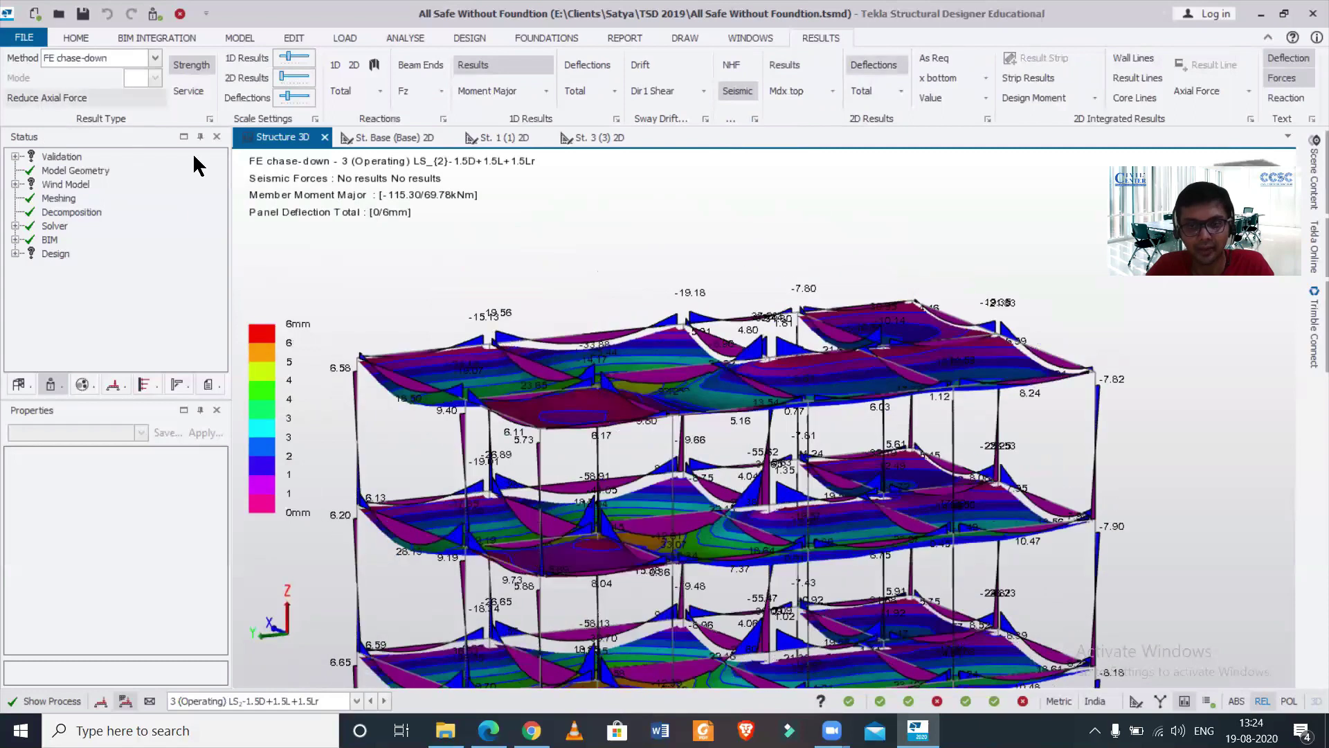
shift+middle_drag(540, 308, 1070, 325)
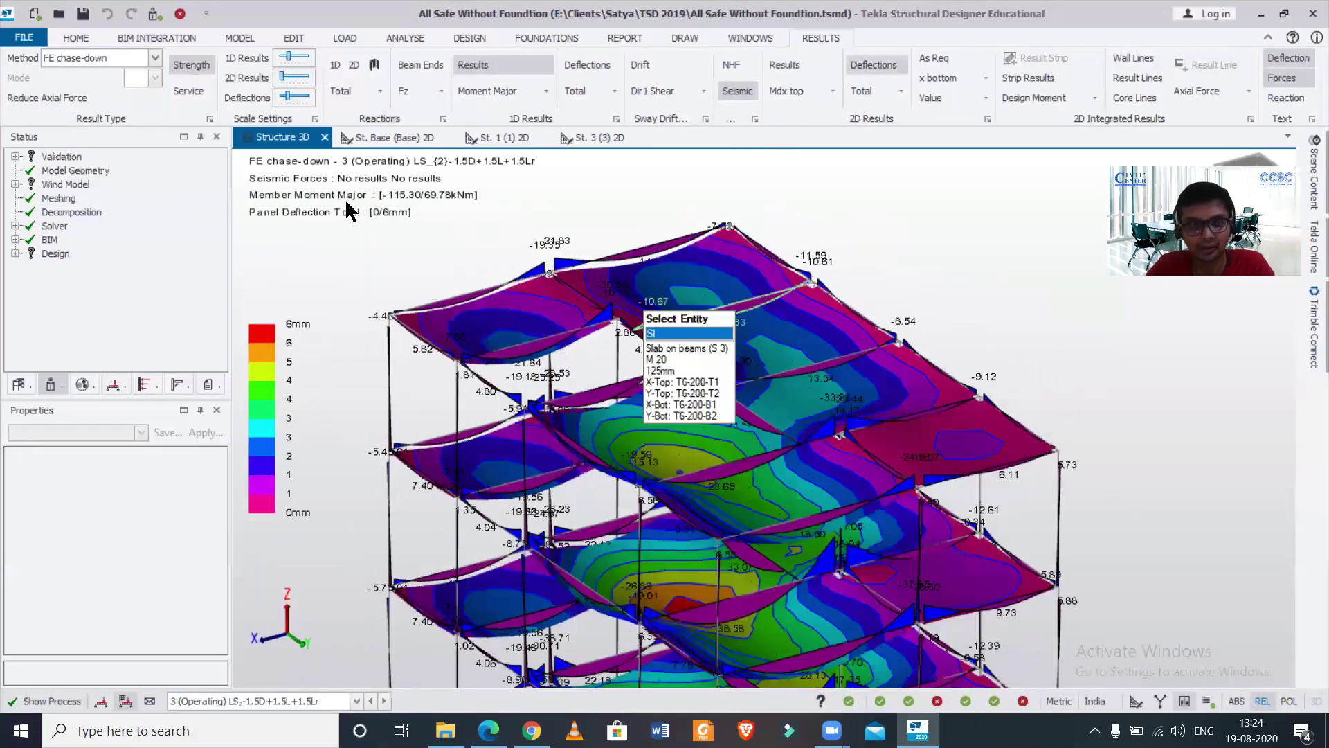
mouse_move(674, 358)
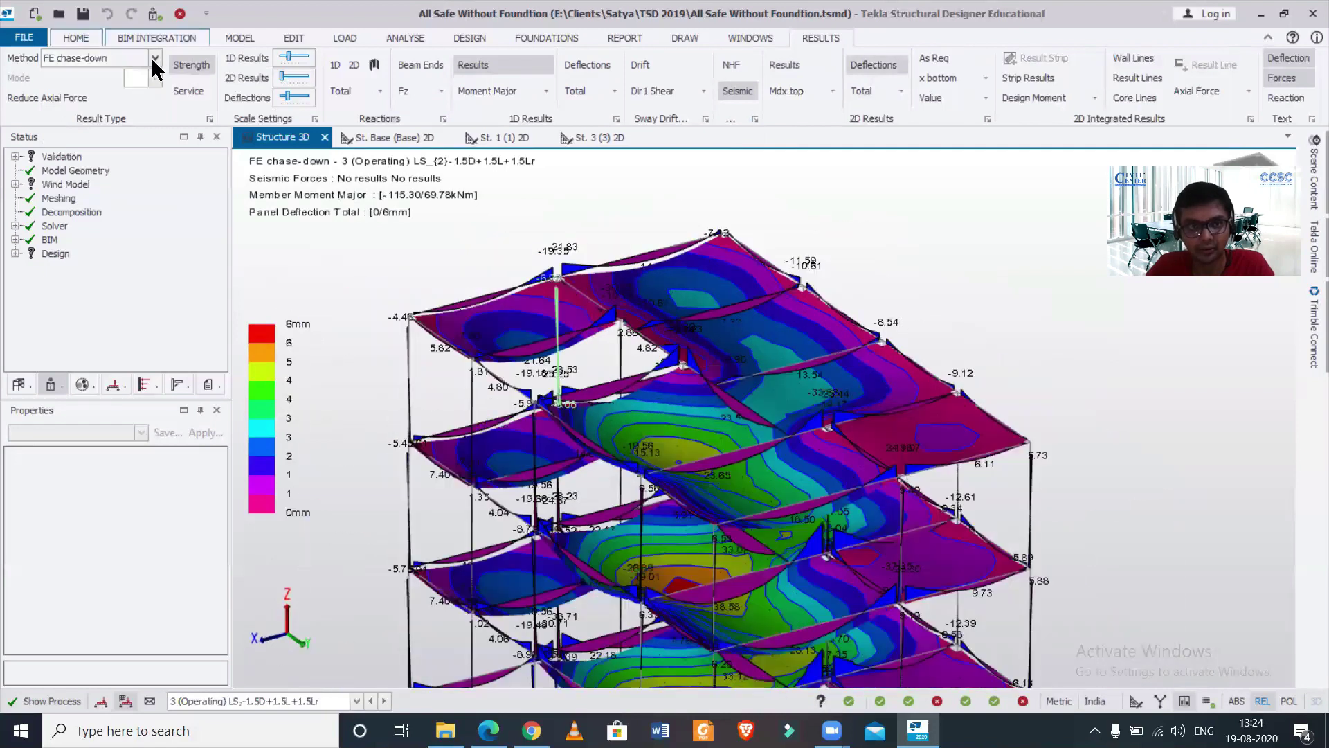
click(154, 58)
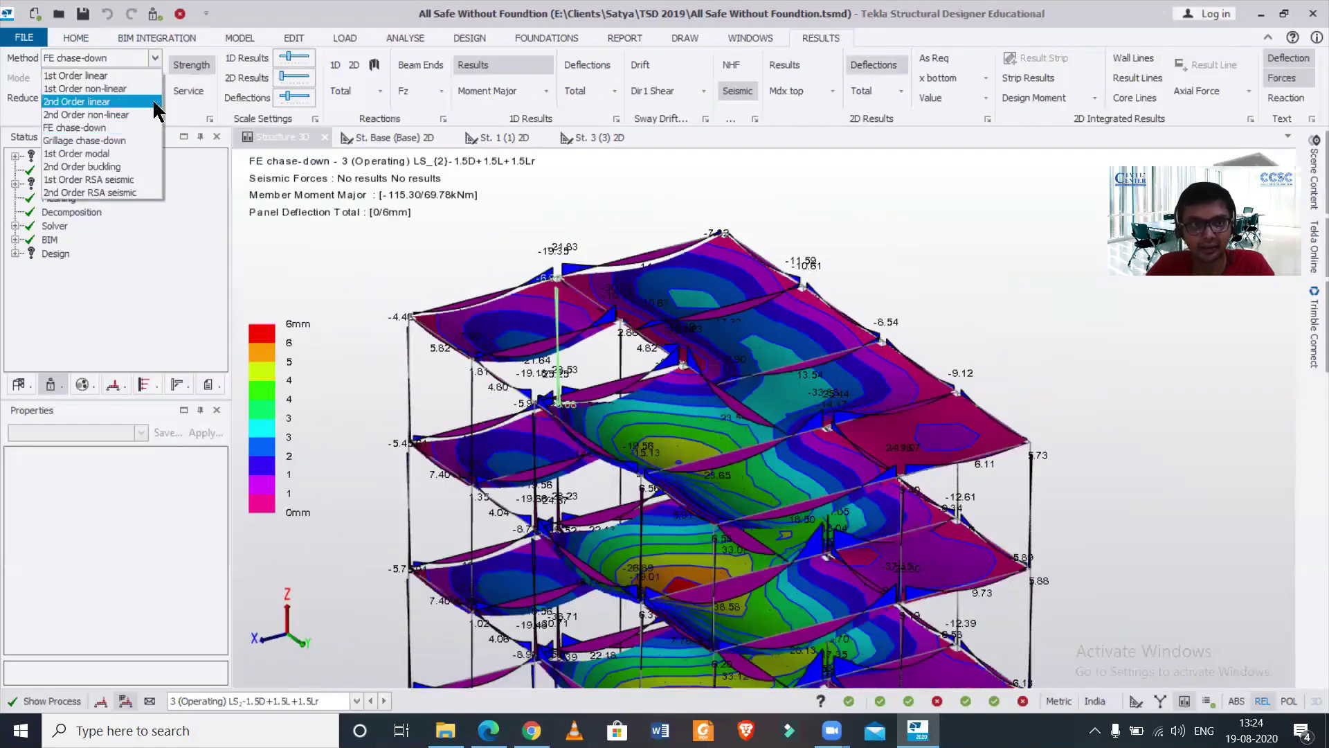
click(155, 60)
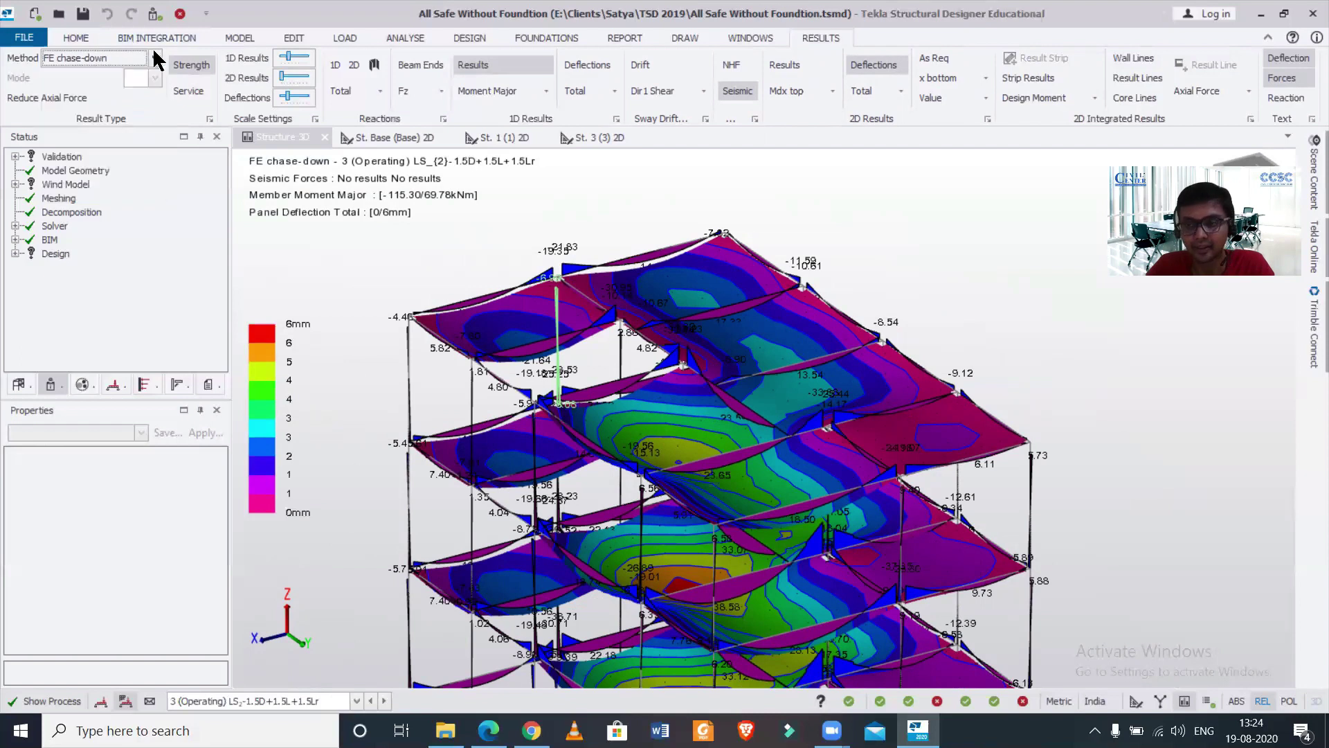
Change the 1D member results to Axial Force and examine the column forces down to the supports.
scroll(685, 325, down, 2)
right_drag(981, 436, 934, 440)
shift+middle_drag(934, 440, 633, 450)
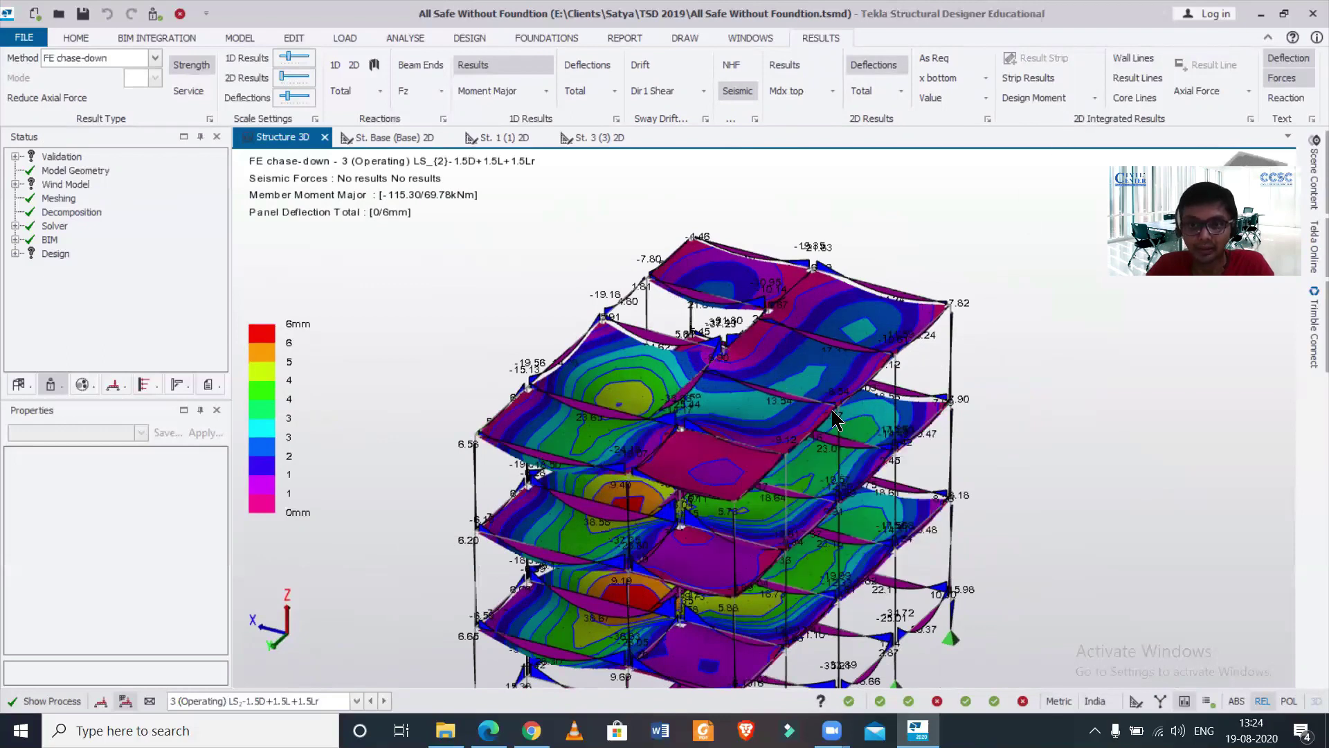
scroll(834, 415, up, 1)
scroll(833, 414, down, 2)
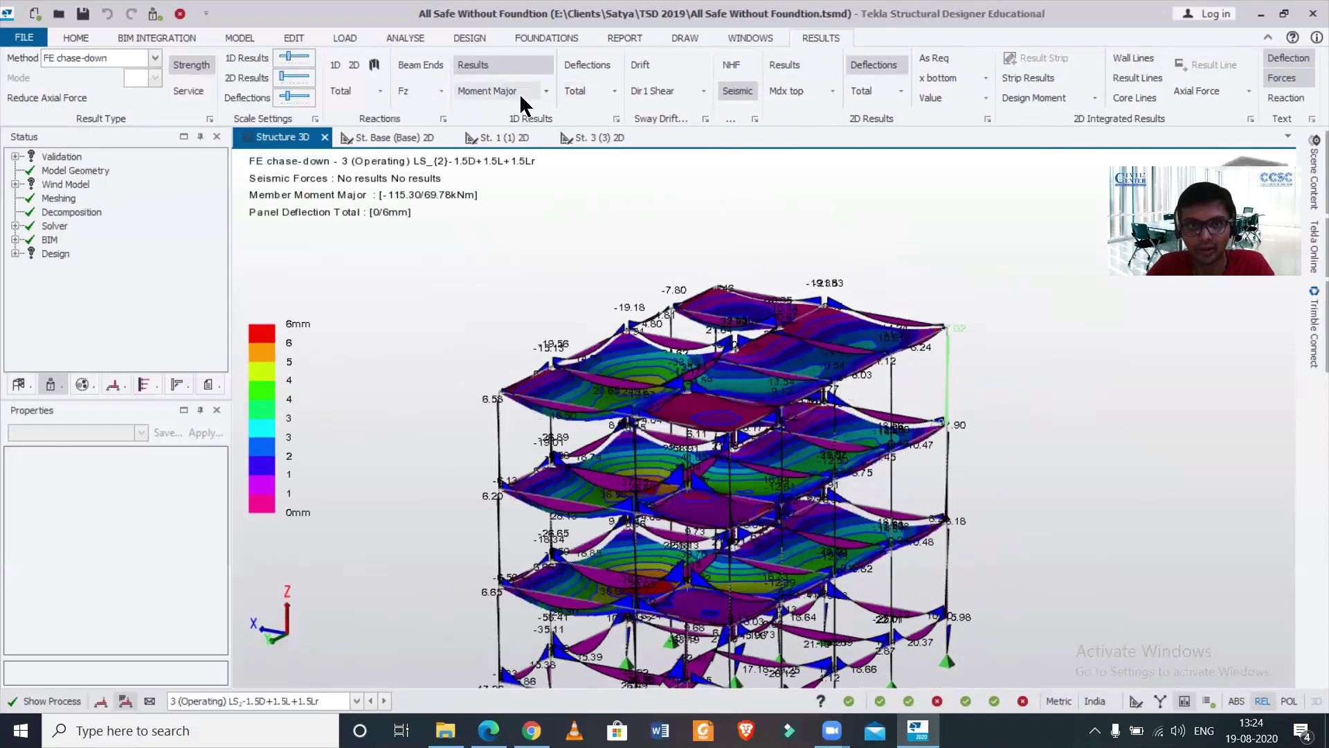
click(544, 89)
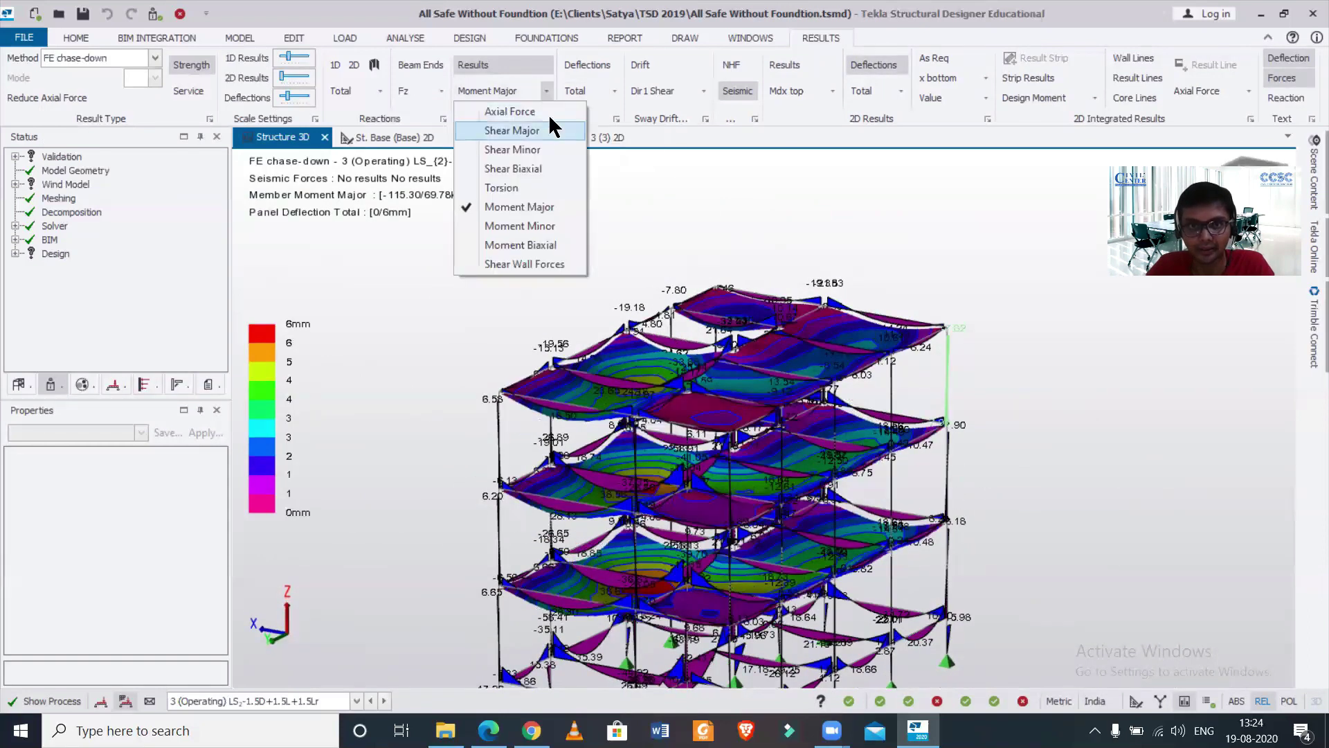
click(562, 111)
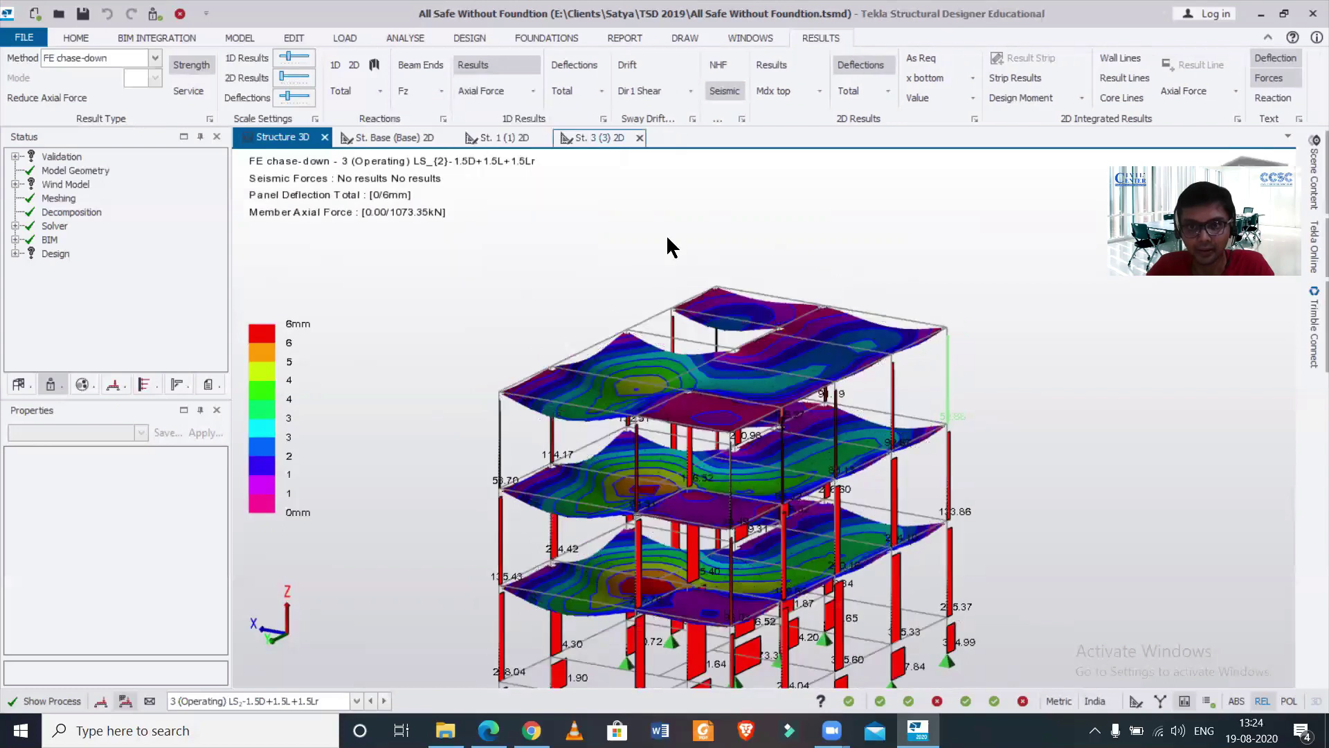
scroll(982, 531, down, 3)
middle_drag(931, 529, 983, 526)
Change the 1D member results to Shear Major and inspect the diagrams across the frame, including the force summary of column C14 - 2.
click(530, 92)
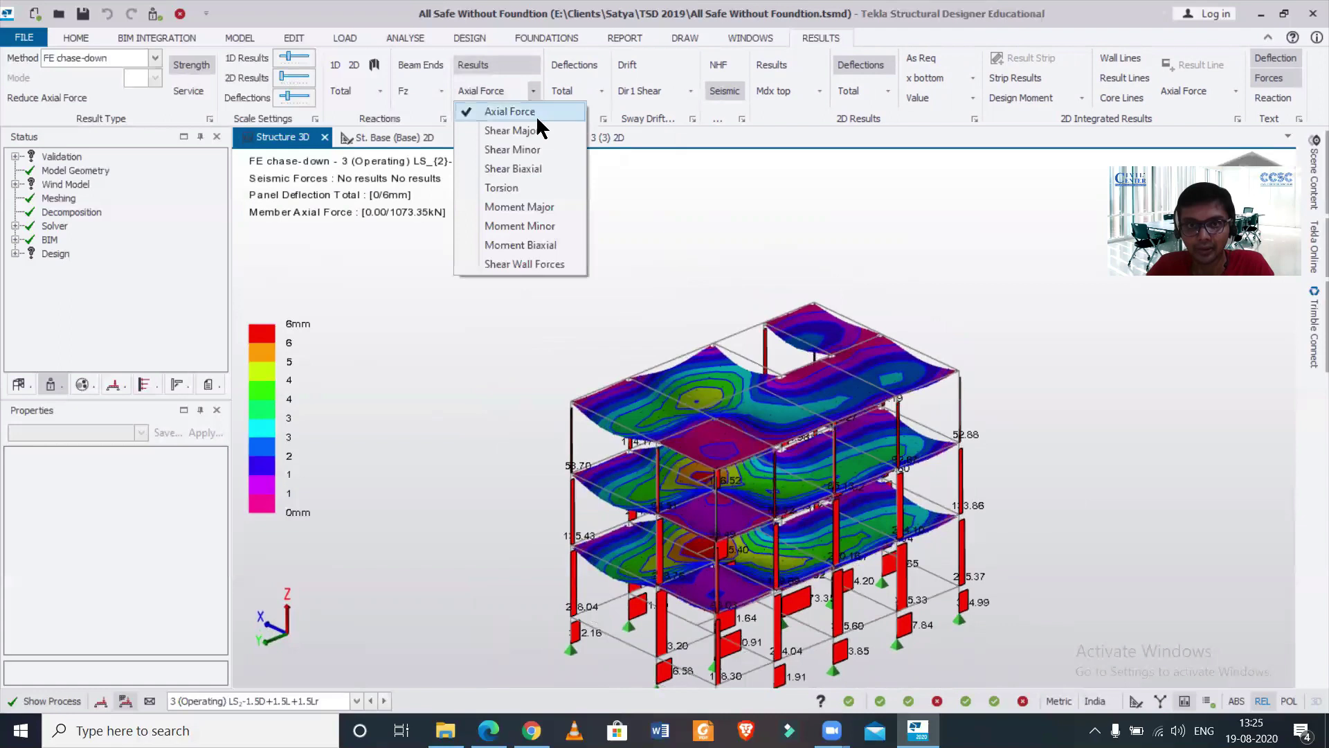
click(540, 128)
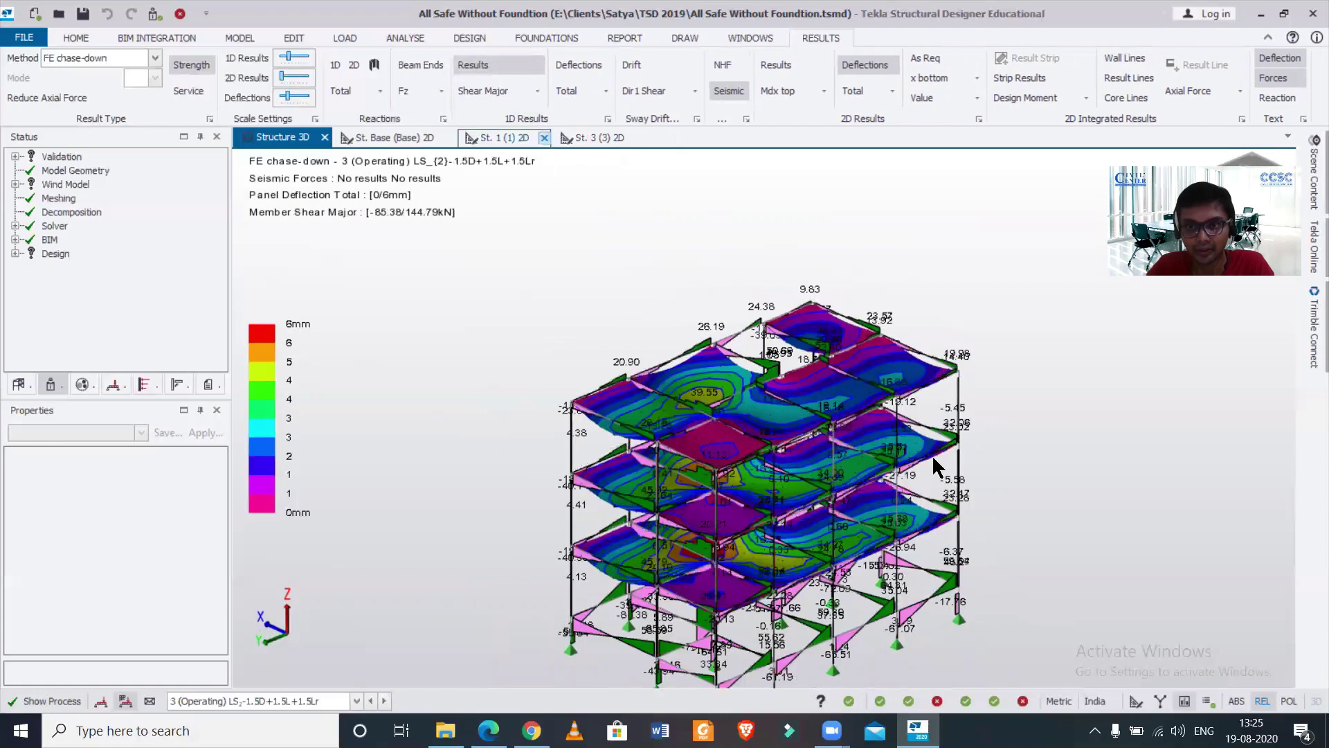
scroll(921, 388, up, 5)
scroll(914, 276, down, 5)
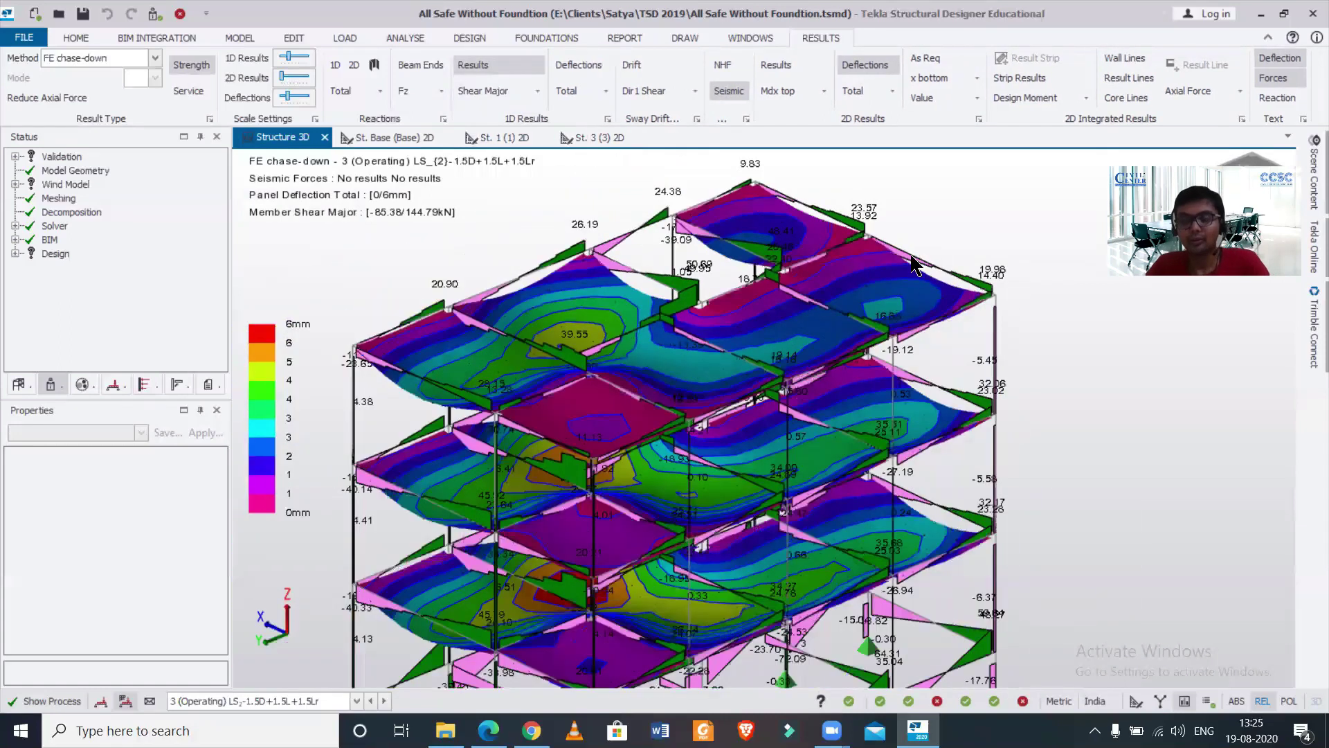
middle_drag(906, 305, 1044, 424)
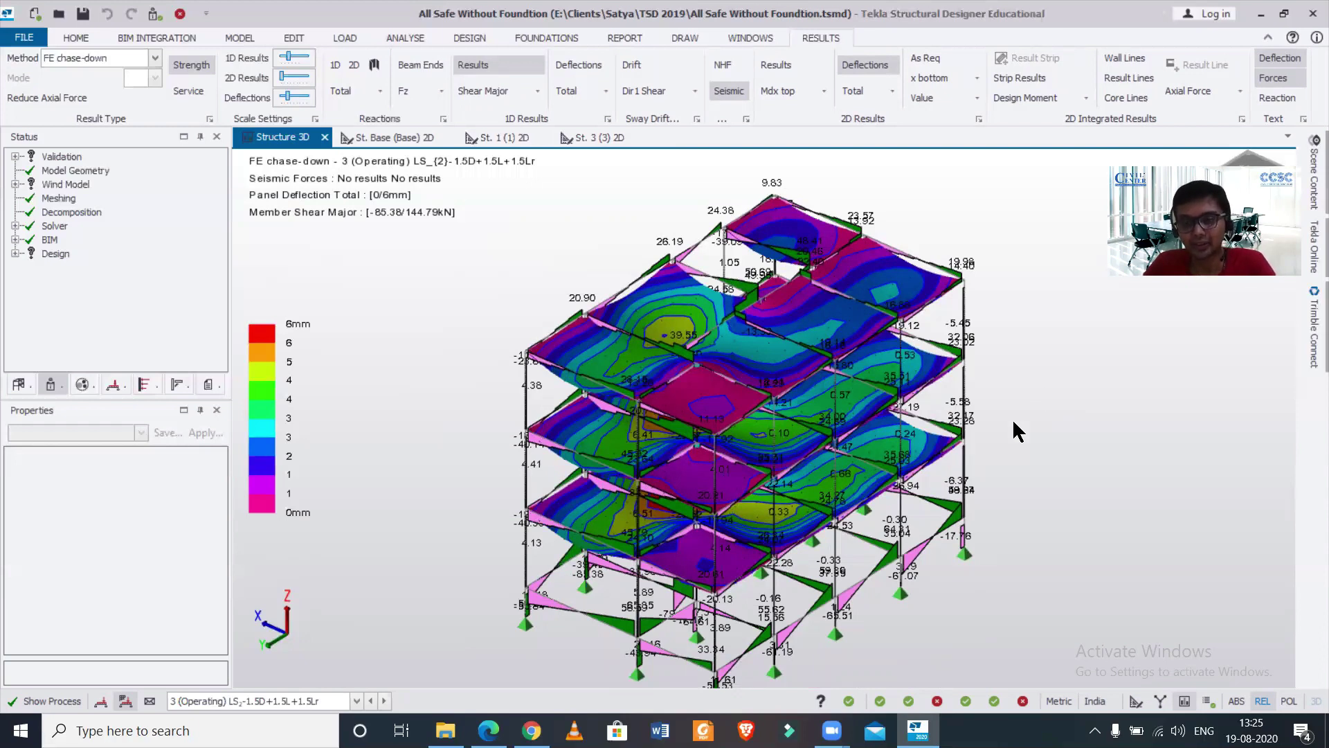
mouse_move(866, 440)
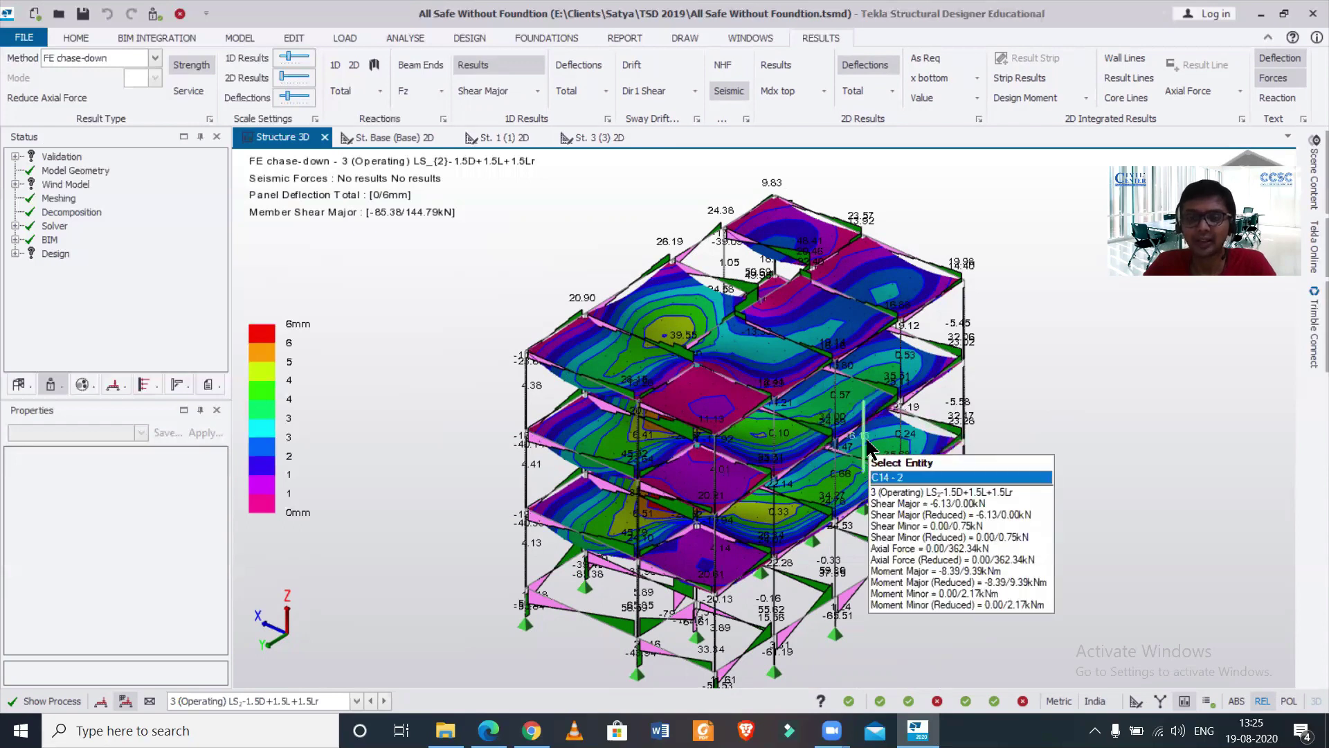